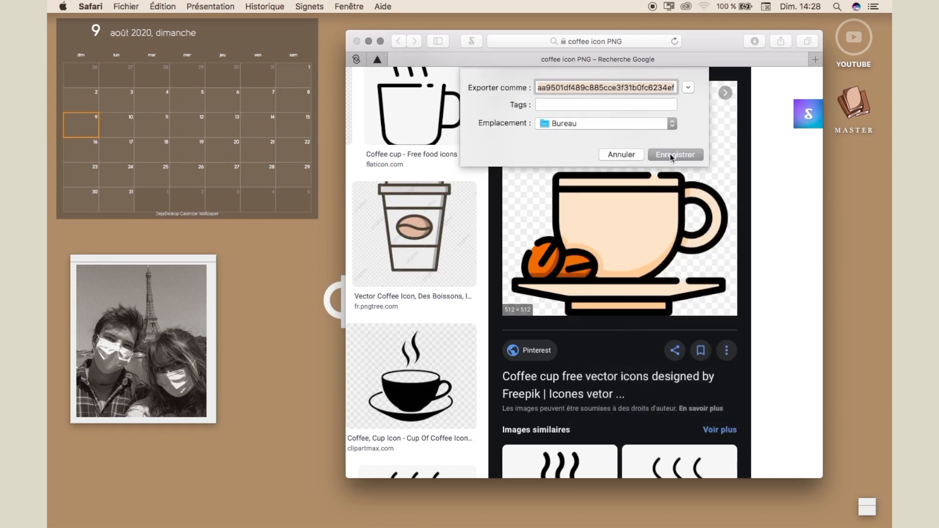
Step: Save the coffee cup PNG to the Bureau location and minimize the browser window
left_click(670, 155)
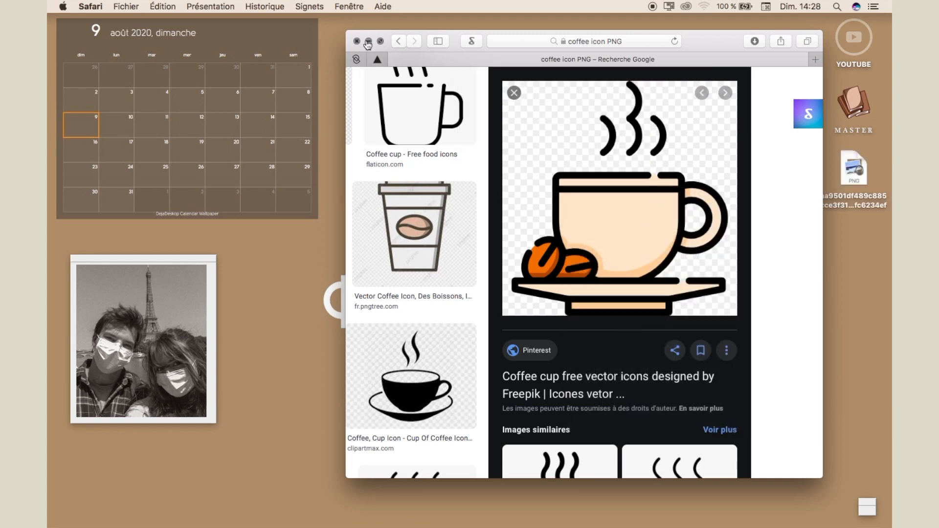
left_click(367, 42)
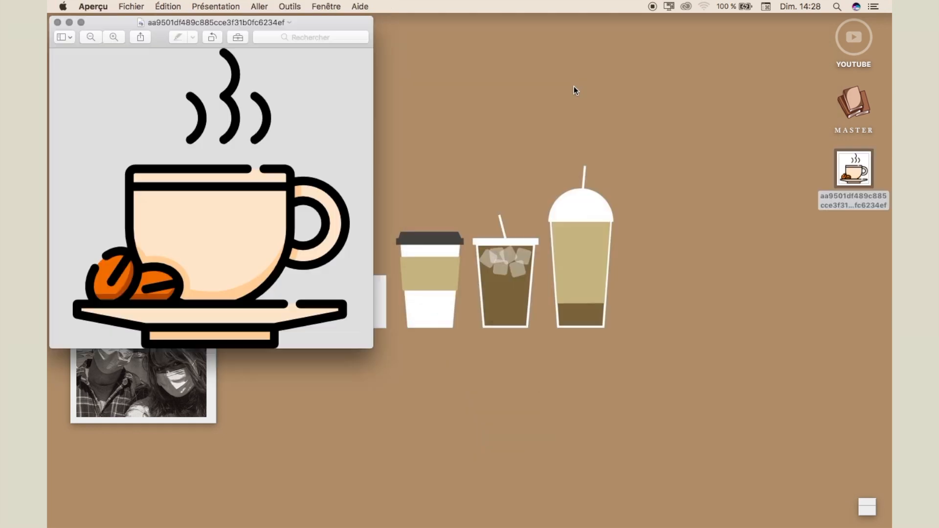
Step: Create a new folder on the empty area of the desktop
right_click(574, 86)
left_click(587, 92)
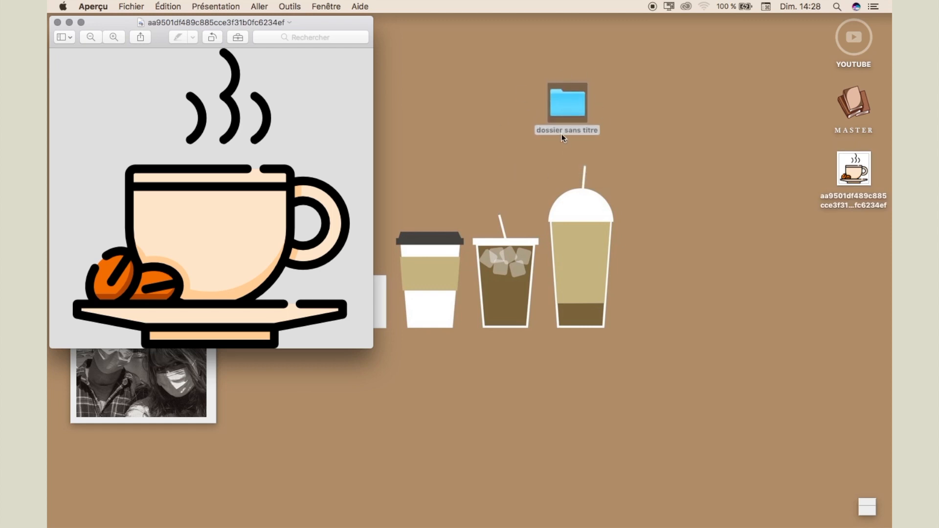
left_click(562, 134)
Step: Copy the coffee cup image from the preview and paste it as the icon of the "dossier sans titre" folder through its information window
left_click(206, 178)
left_click(168, 7)
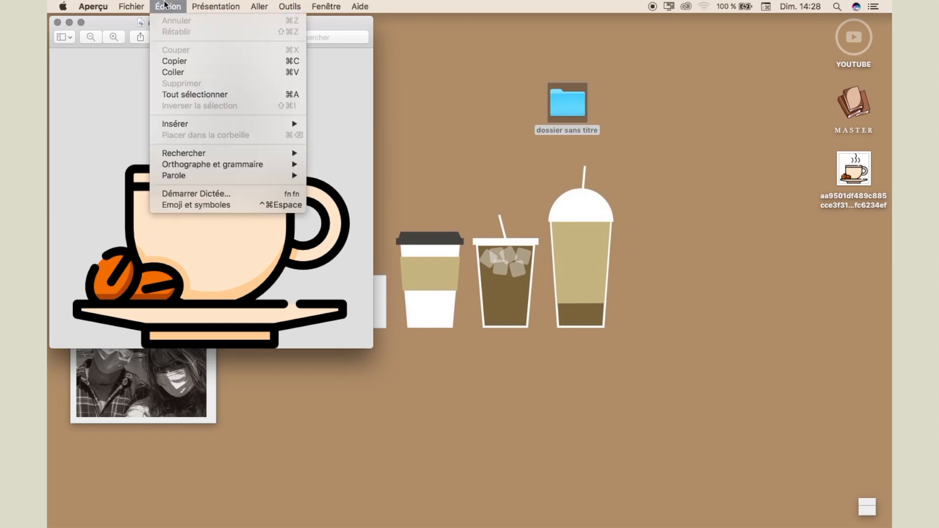
left_click(169, 60)
right_click(567, 102)
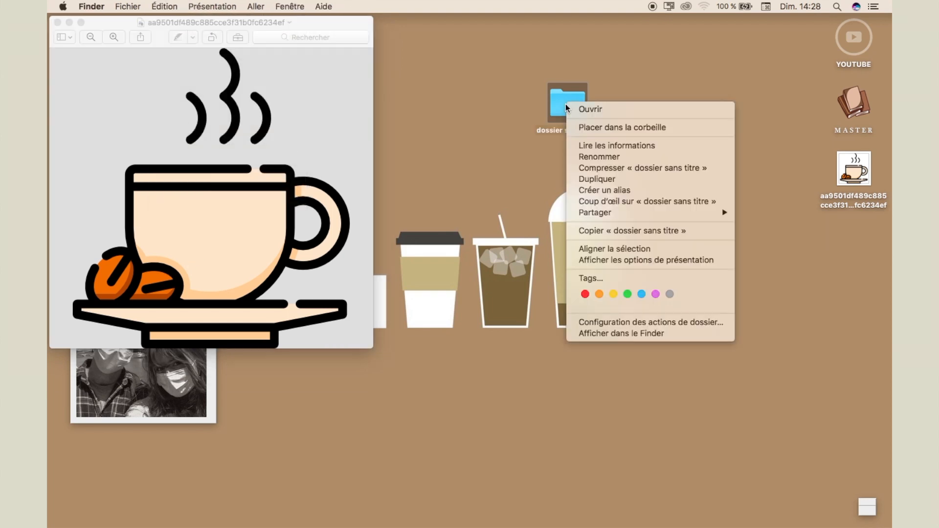
left_click(580, 145)
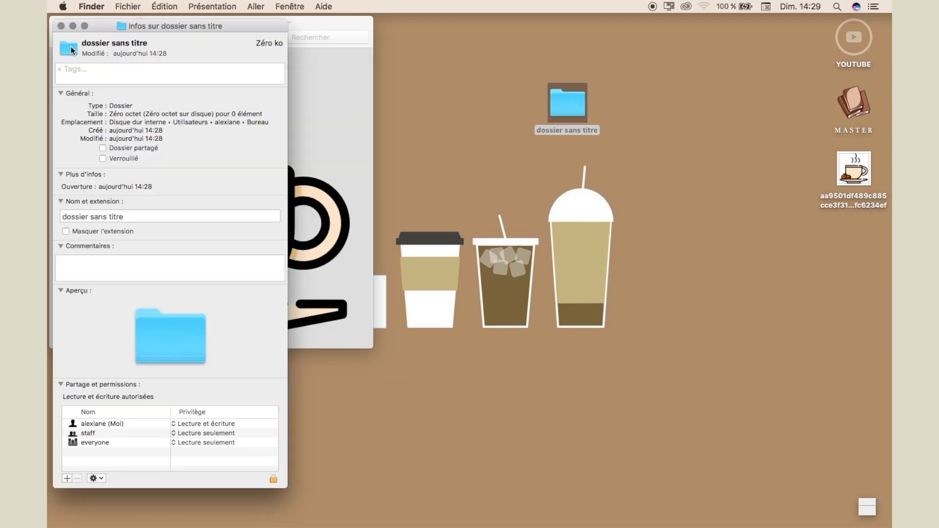
left_click(169, 5)
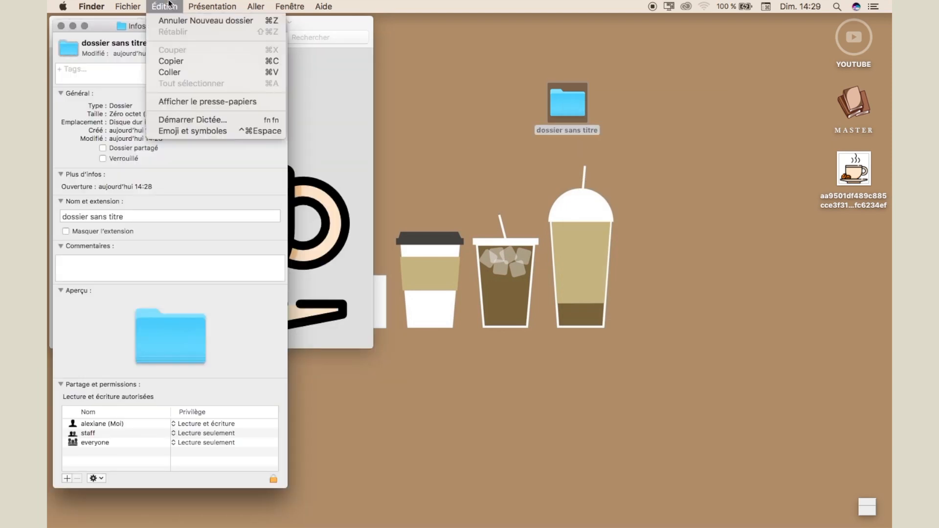
left_click(172, 72)
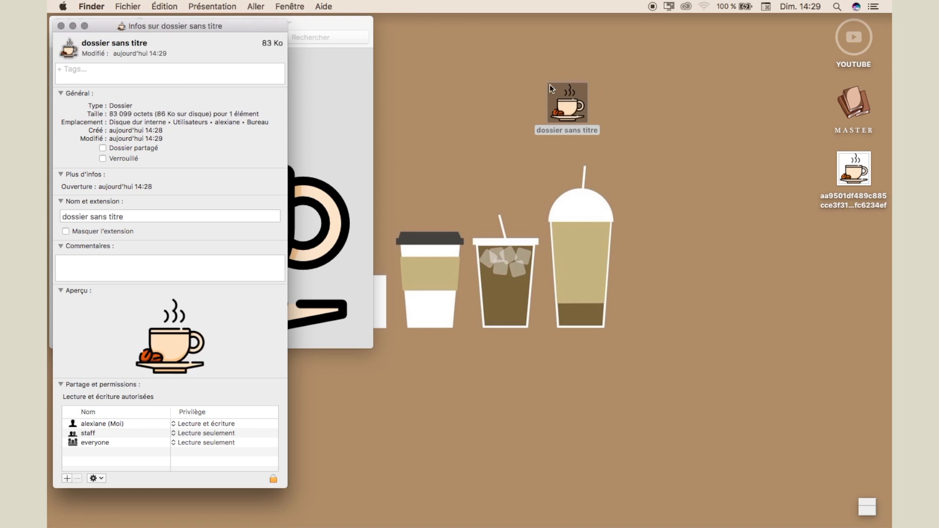
left_click(605, 156)
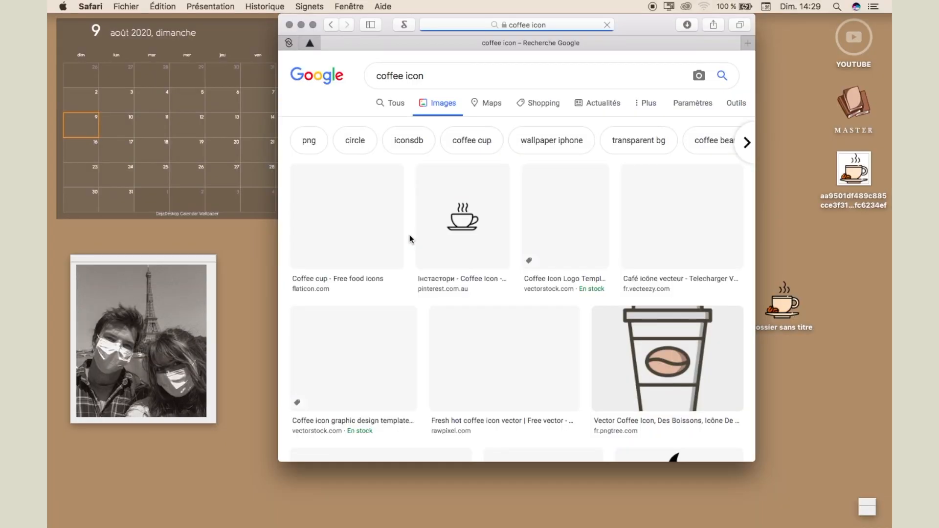
Step: Save the Pngtree takeaway cup picture from the "coffee icon" image results to the Bureau location and minimize the browser
scroll(631, 316, "down", 1)
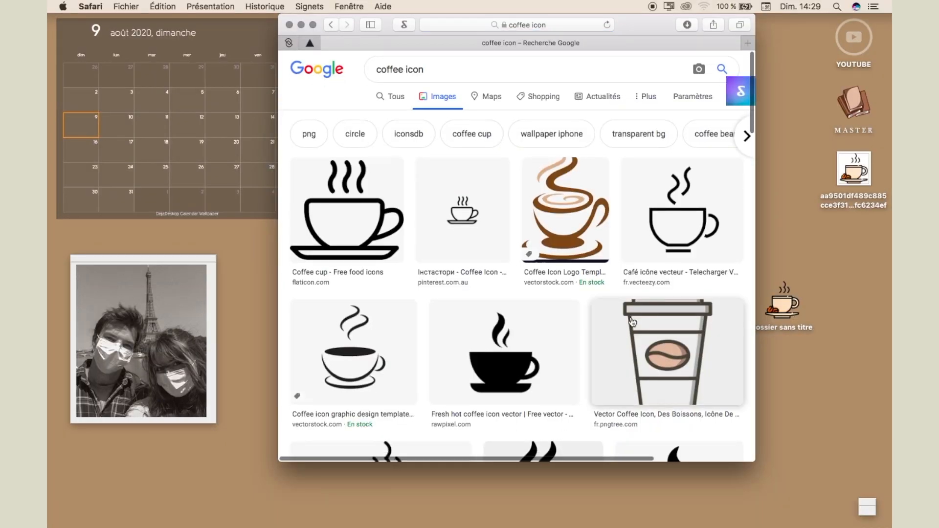
left_click(630, 316)
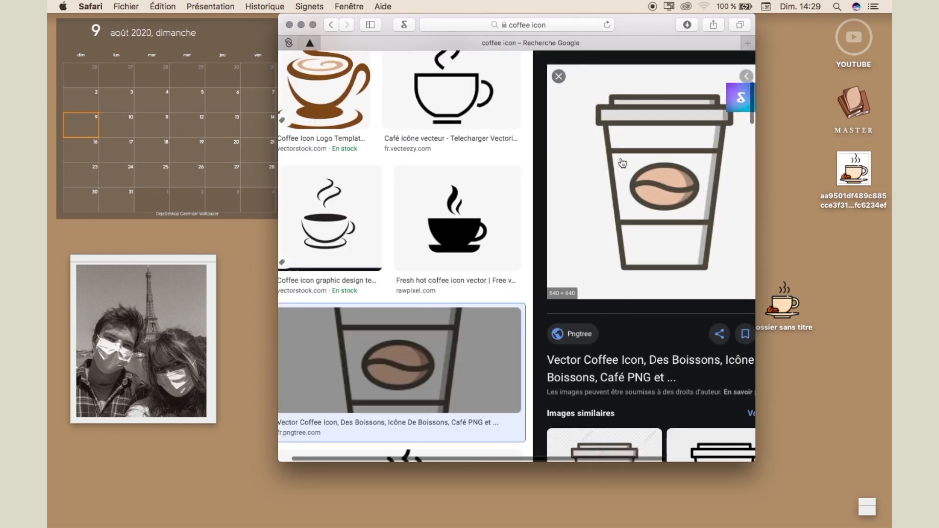
right_click(481, 174)
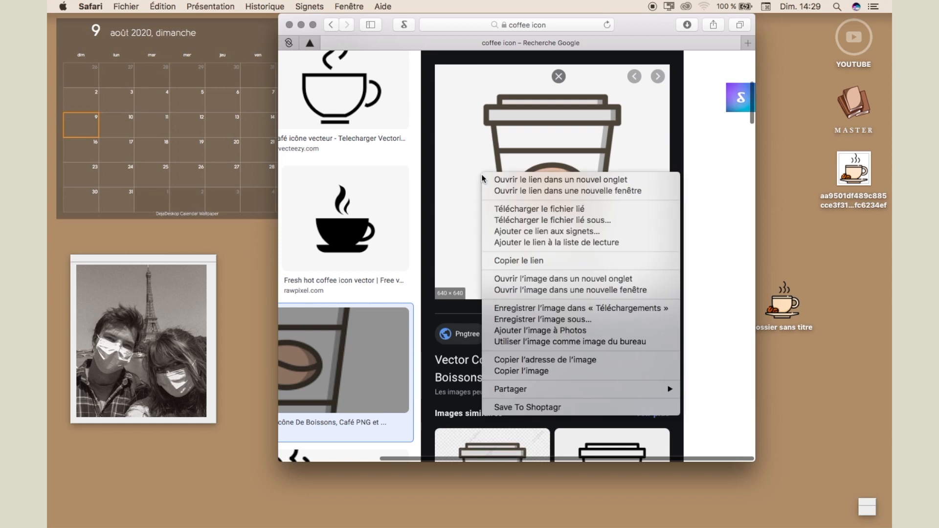
left_click(535, 319)
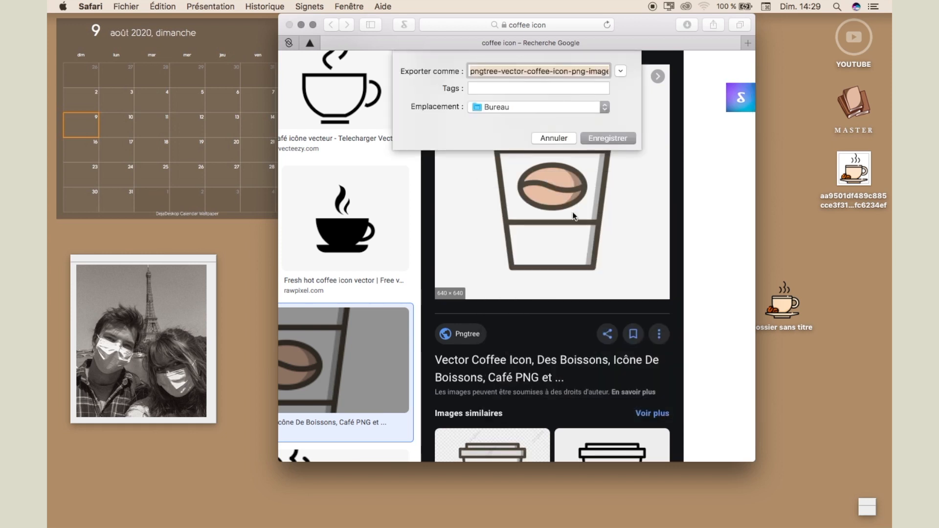
left_click(601, 138)
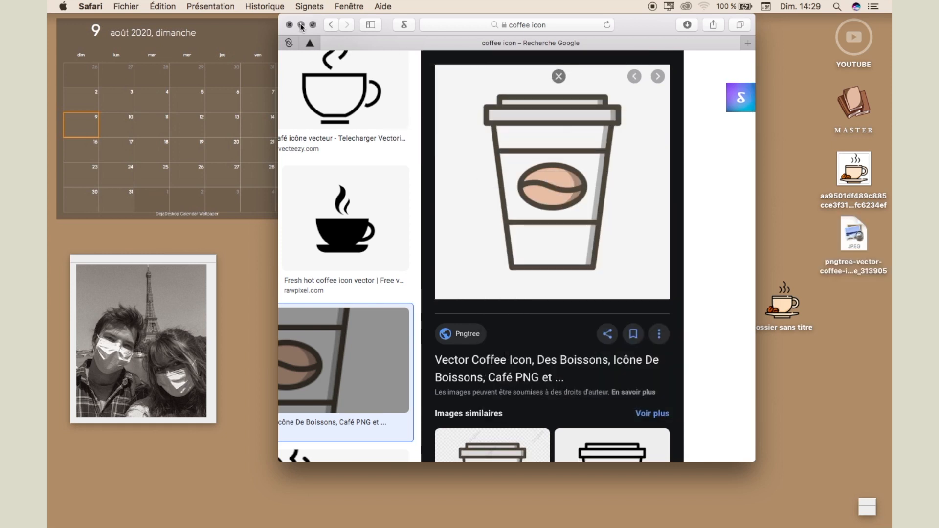
left_click(300, 24)
Step: Open the saved takeaway cup image, cut out its background with Instant Alpha, and convert the file to PNG
double_click(852, 236)
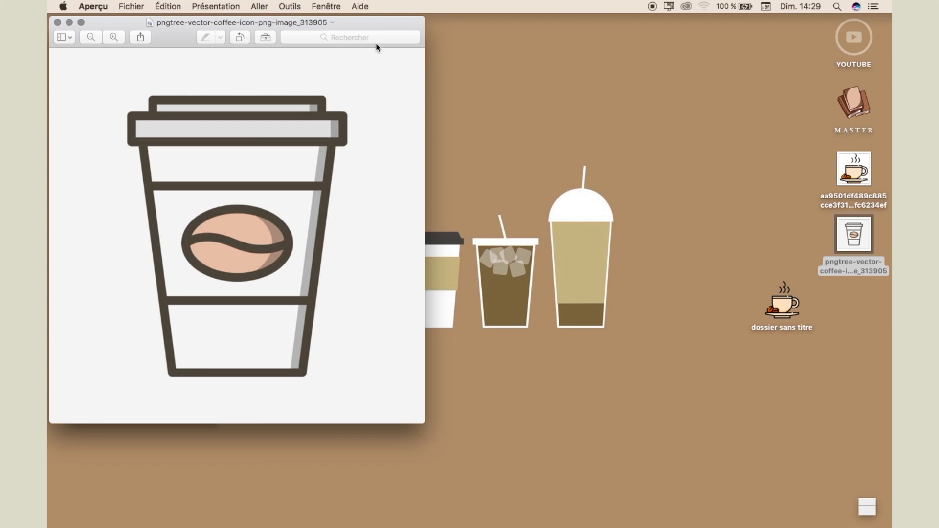
left_click(266, 39)
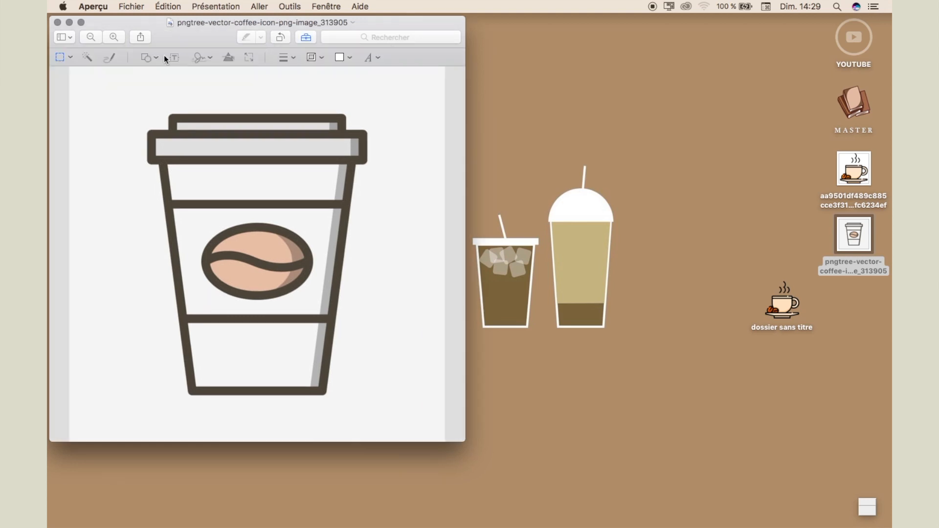
left_click(88, 56)
left_click_drag(87, 109, 85, 111)
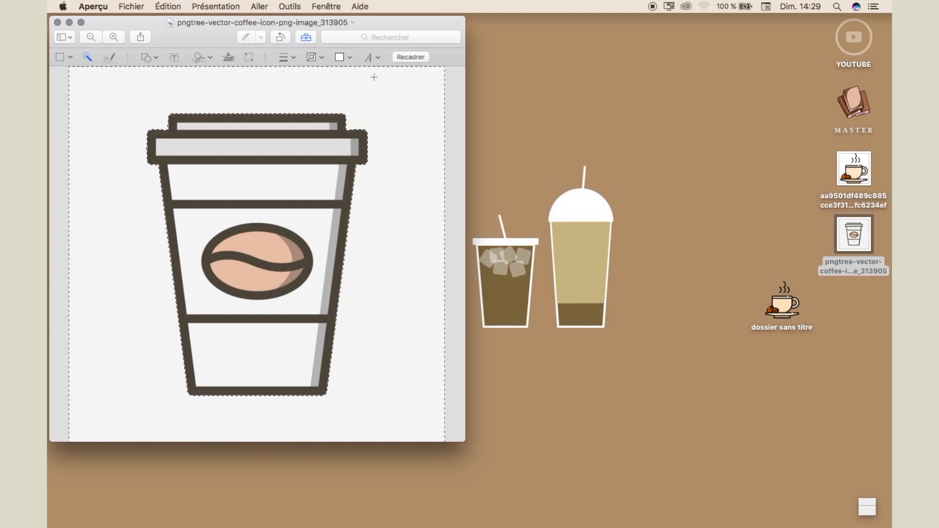
left_click(161, 3)
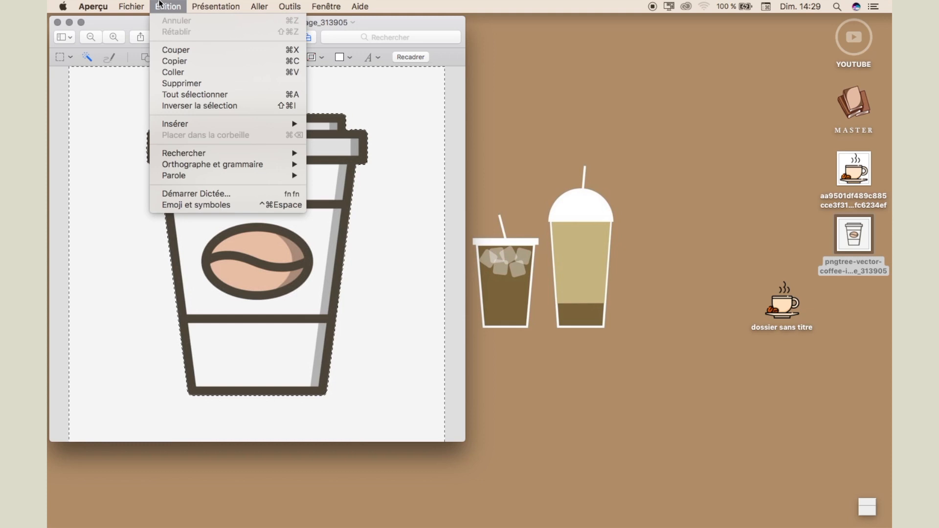
left_click(178, 51)
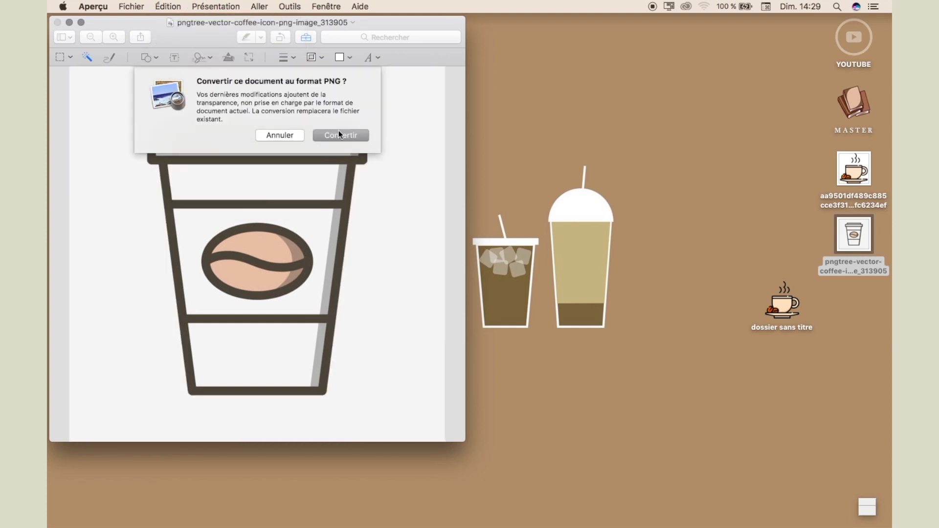
left_click(350, 135)
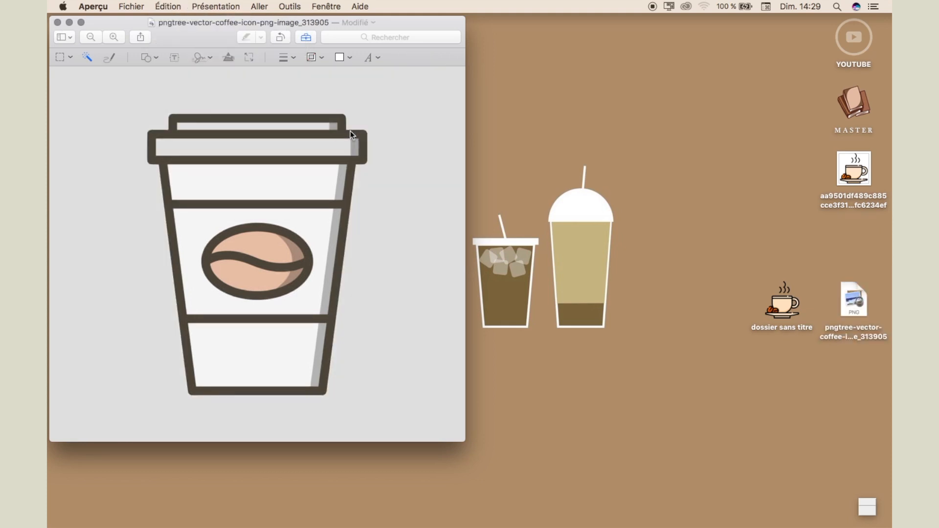
Step: Copy the background-free takeaway cup image and paste it as the new icon of the "dossier sans titre" folder
left_click(164, 6)
left_click(170, 59)
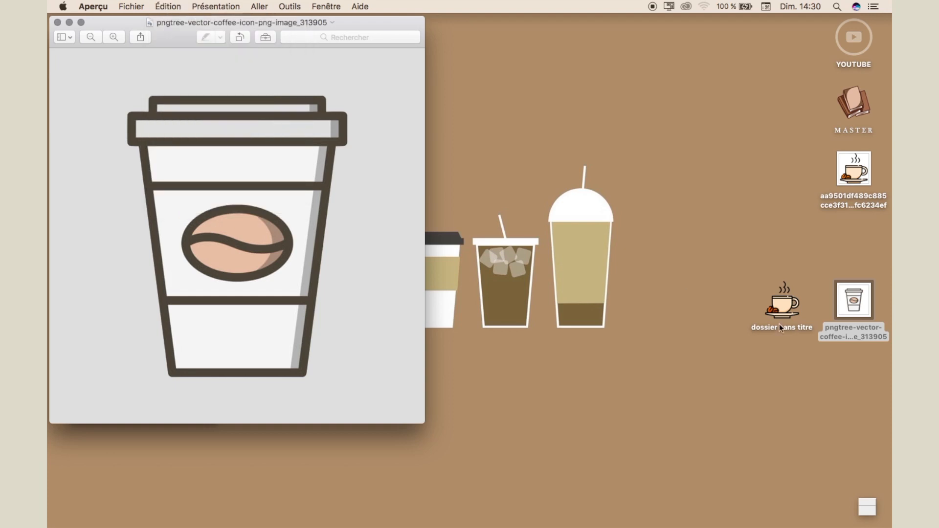
left_click(783, 301)
right_click(782, 301)
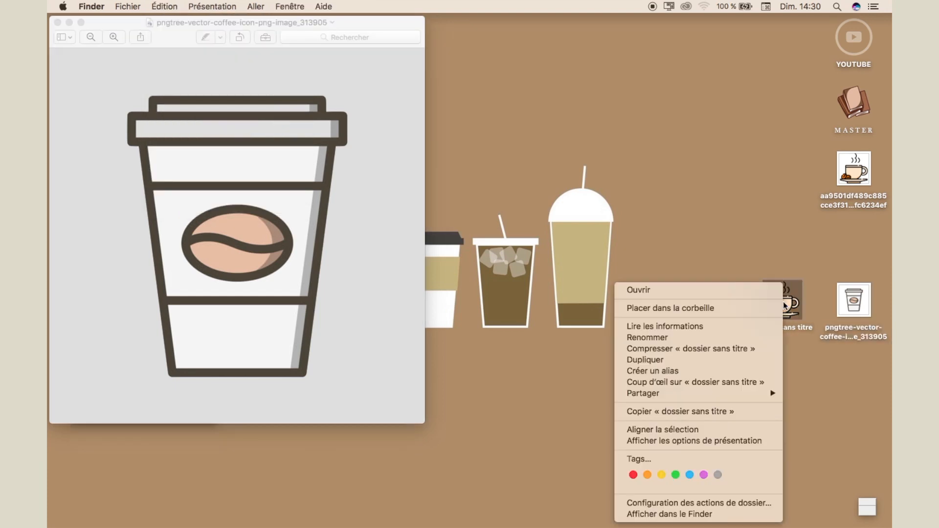
left_click(721, 326)
left_click(68, 48)
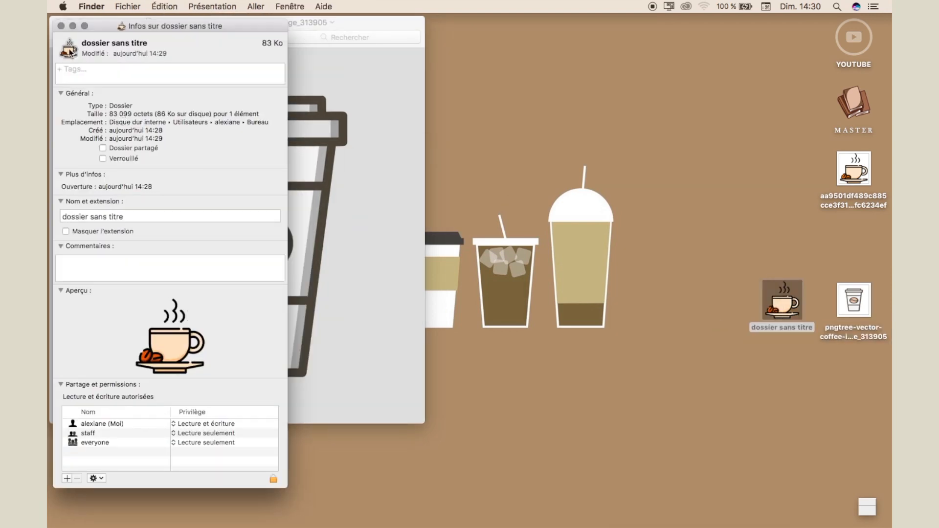
left_click(155, 3)
left_click(159, 73)
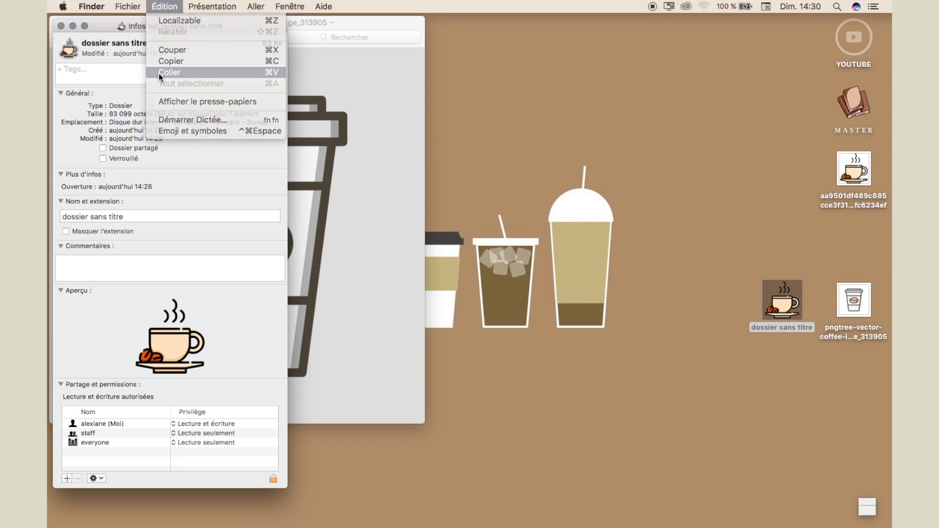
left_click(60, 26)
left_click(710, 248)
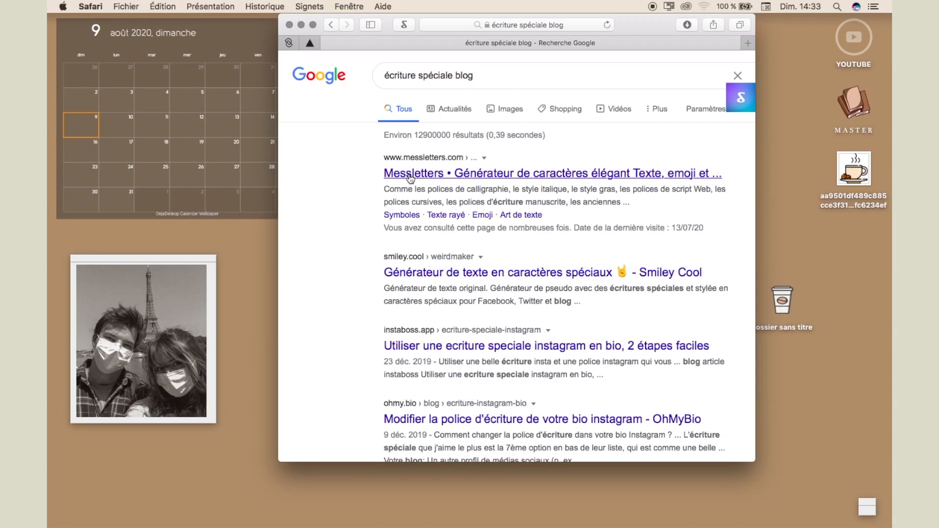
Step: Open the Messletters generator from the search results and enter the text "YOUTUBE"
left_click(410, 176)
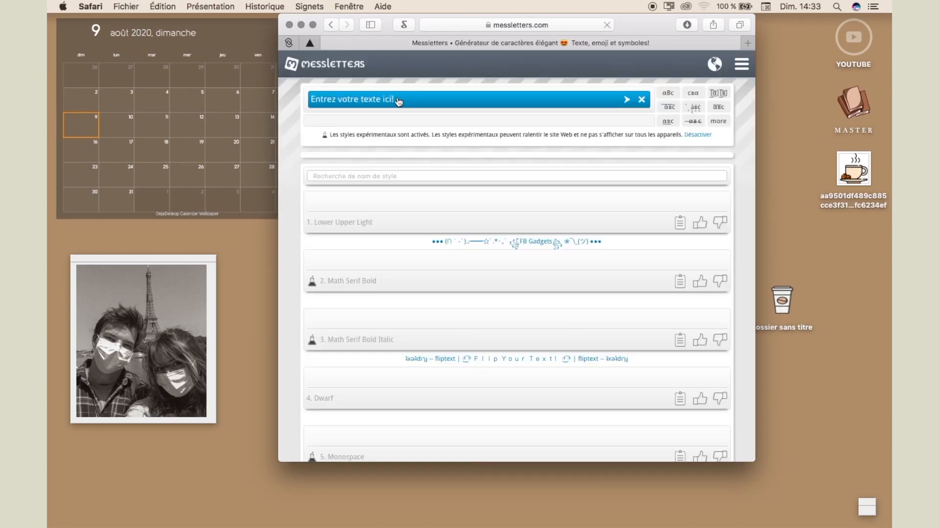
left_click(379, 97)
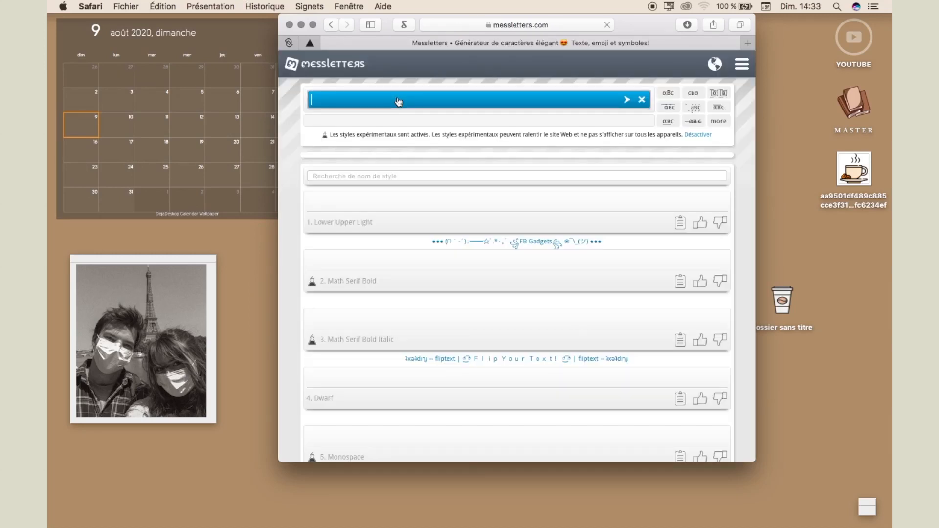
type("Y")
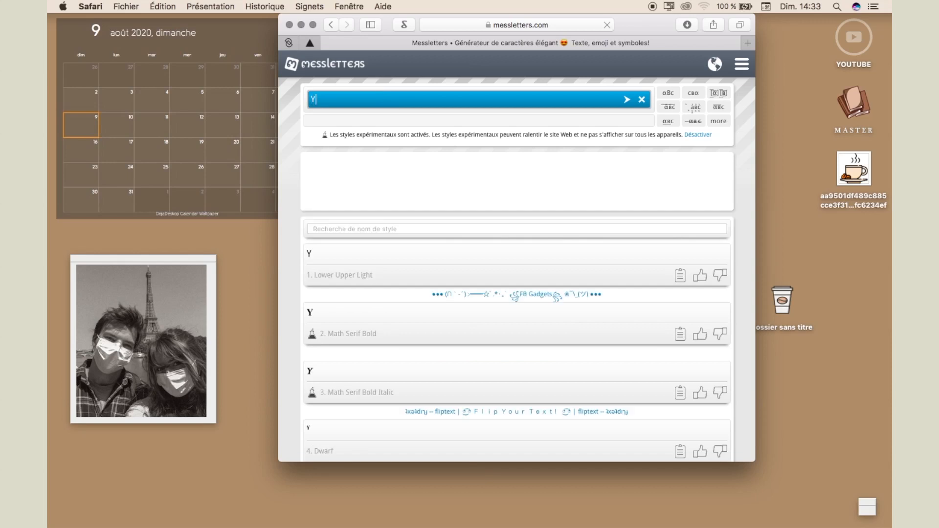
type("OUTUBE")
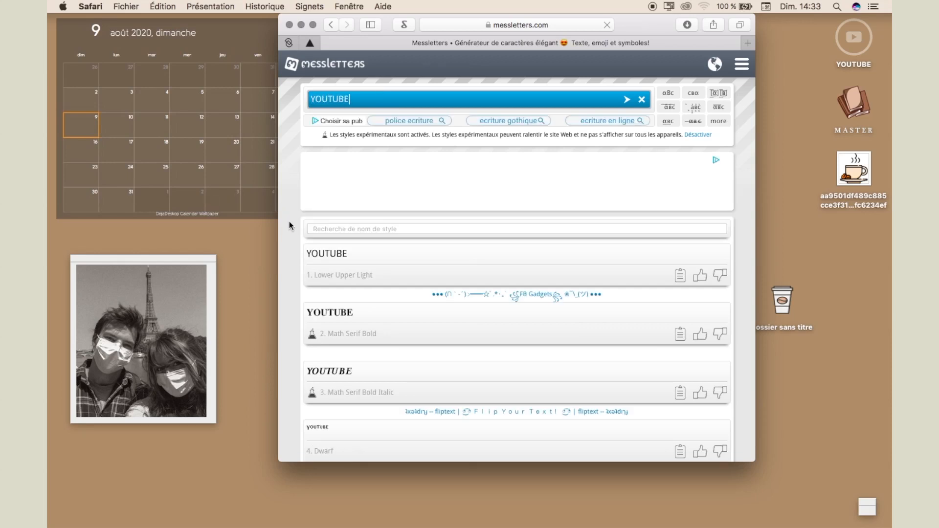
Step: Copy the "YOUTUBE" text in the Math Serif Bold style
scroll(289, 221, "down", 1)
scroll(289, 221, "down", 4)
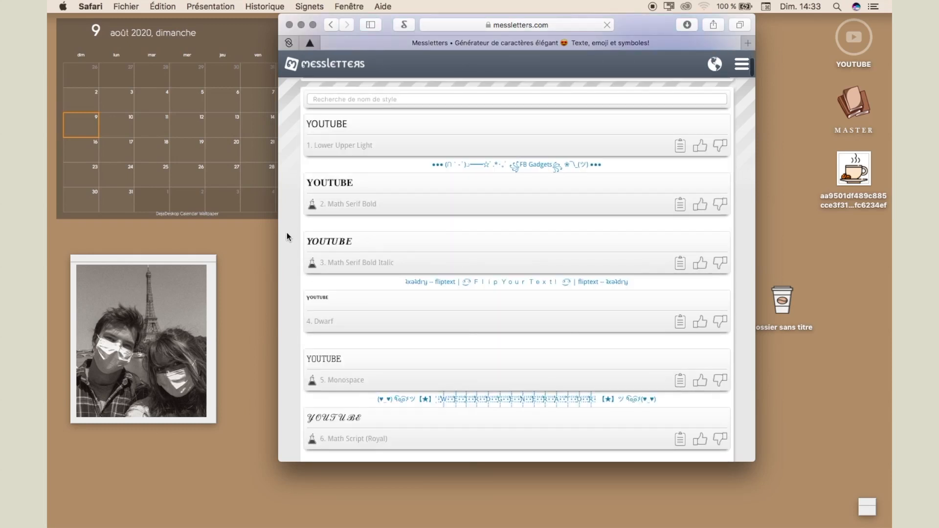
left_click(327, 241)
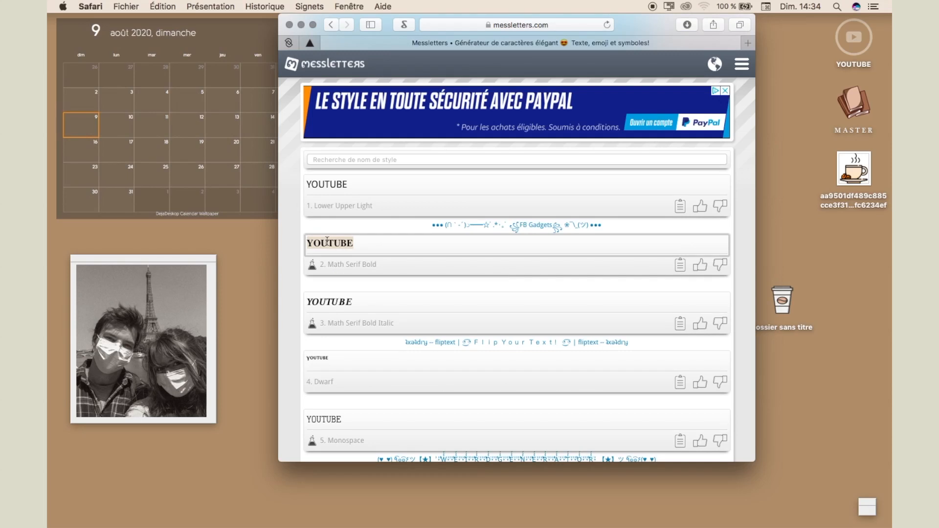
right_click(328, 245)
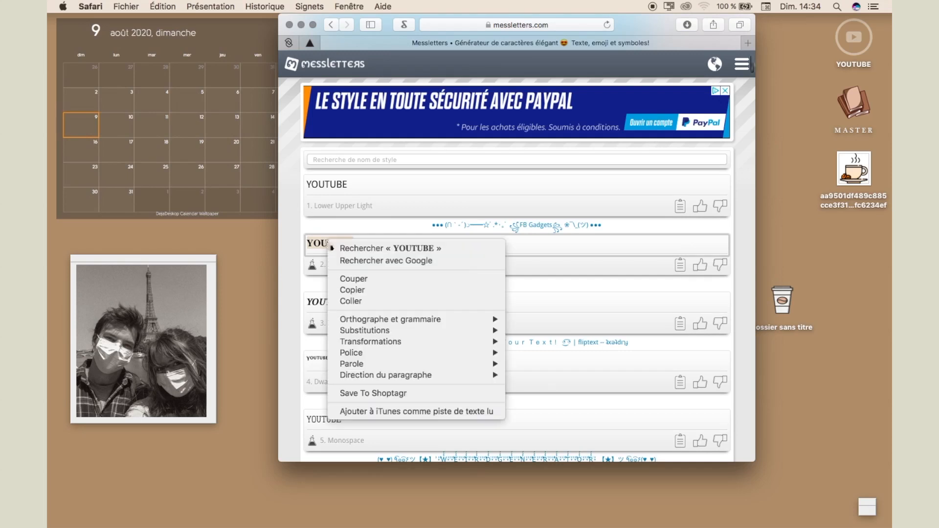
left_click(360, 290)
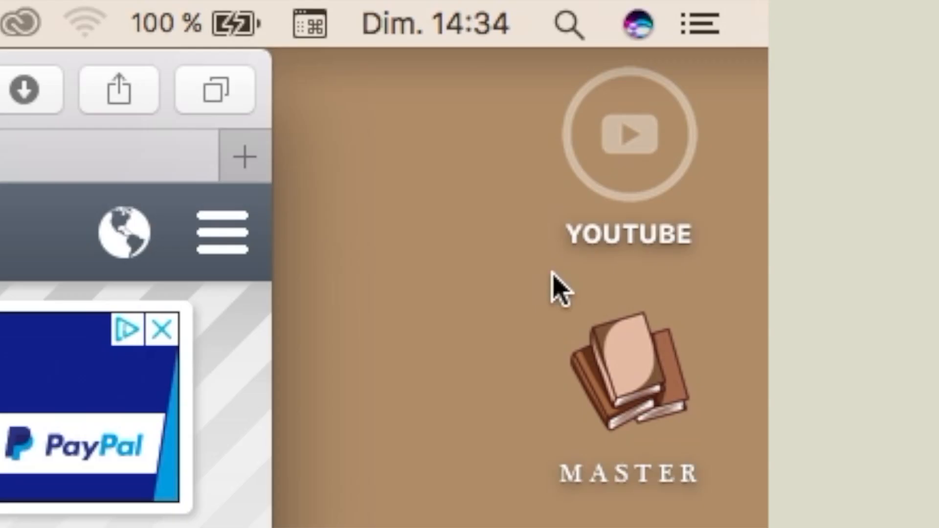
Step: Rename the YOUTUBE desktop folder by pasting the copied Math Serif Bold lettering over its current name
left_click(612, 237)
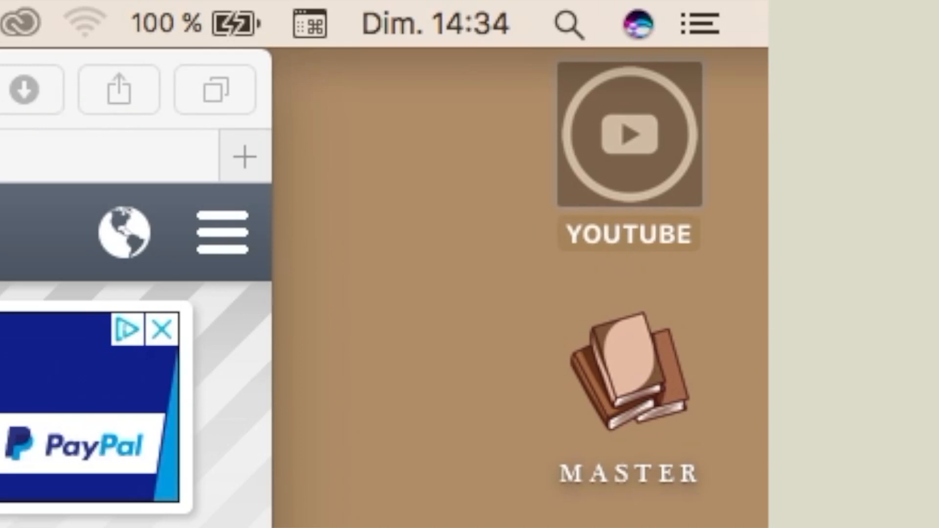
left_click(654, 234)
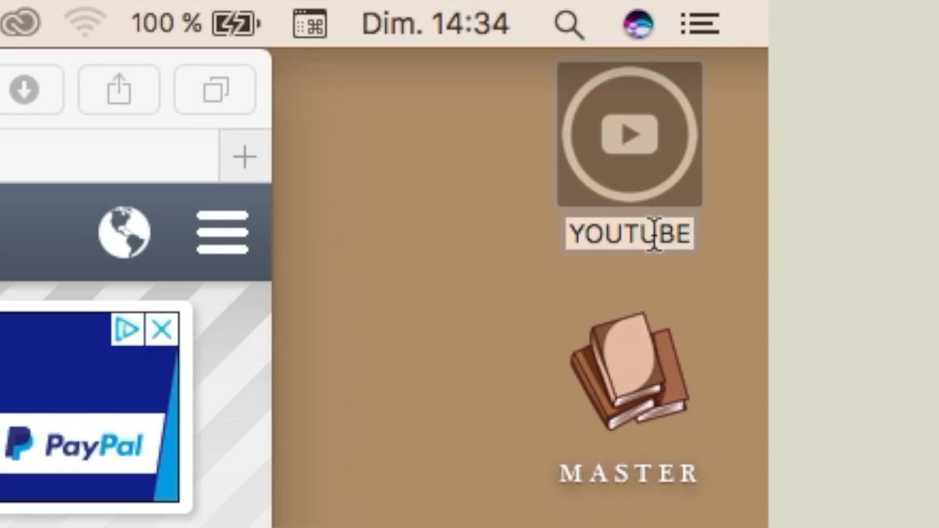
right_click(654, 234)
left_click(139, 443)
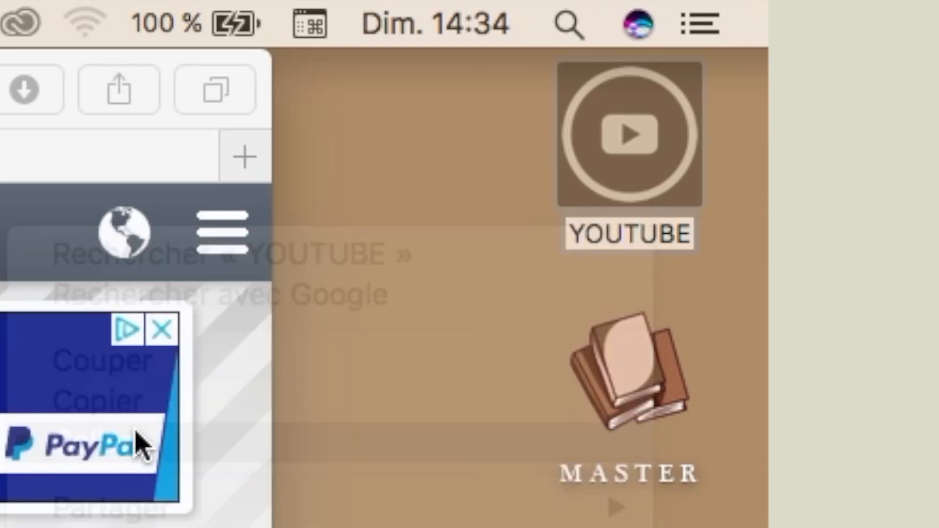
left_click(356, 377)
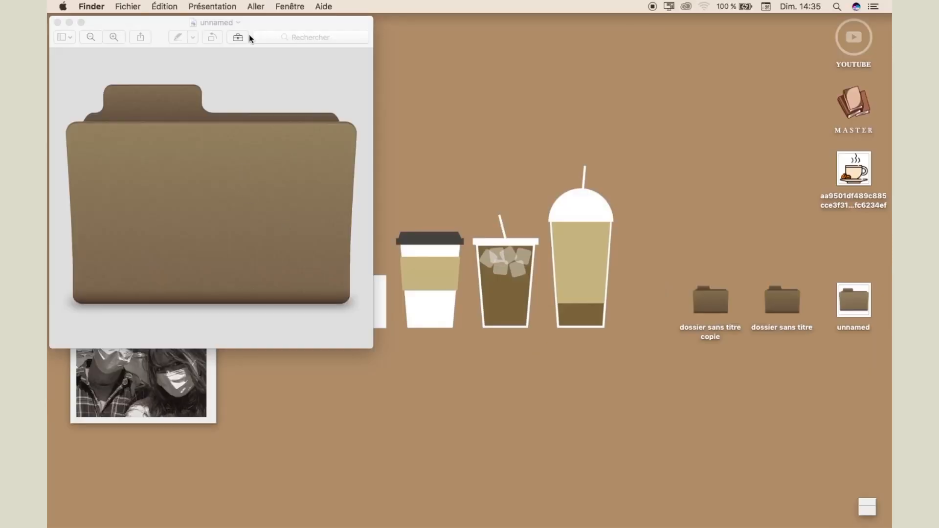
Step: Lighten the brown folder image by raising its exposure, lowering its saturation slightly and adding a little sepia
left_click(239, 37)
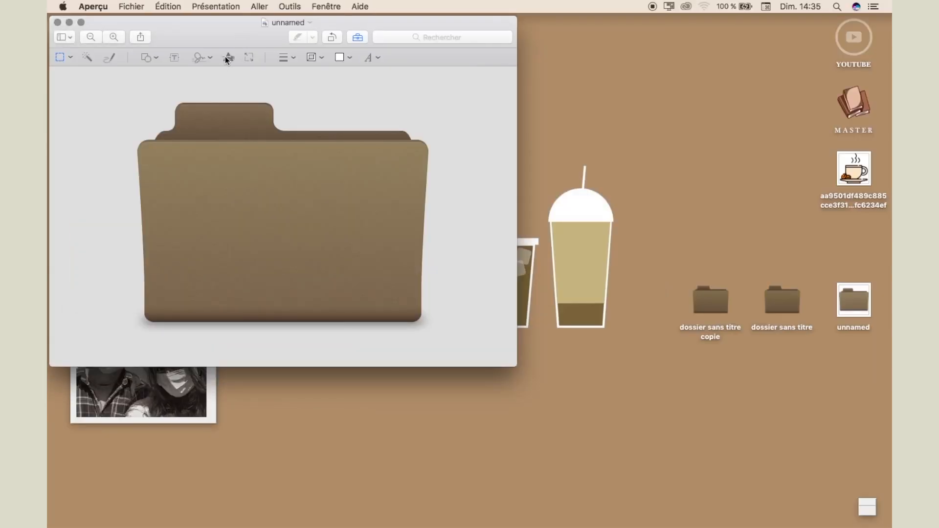
left_click(227, 58)
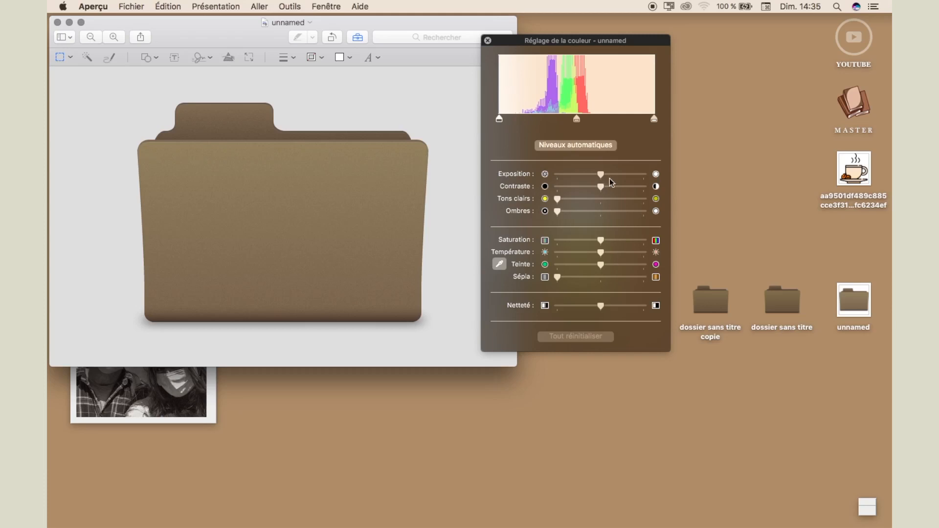
left_click_drag(603, 174, 626, 174)
mouse_move(601, 240)
left_mouse_down()
mouse_move(576, 241)
mouse_move(586, 242)
left_mouse_up()
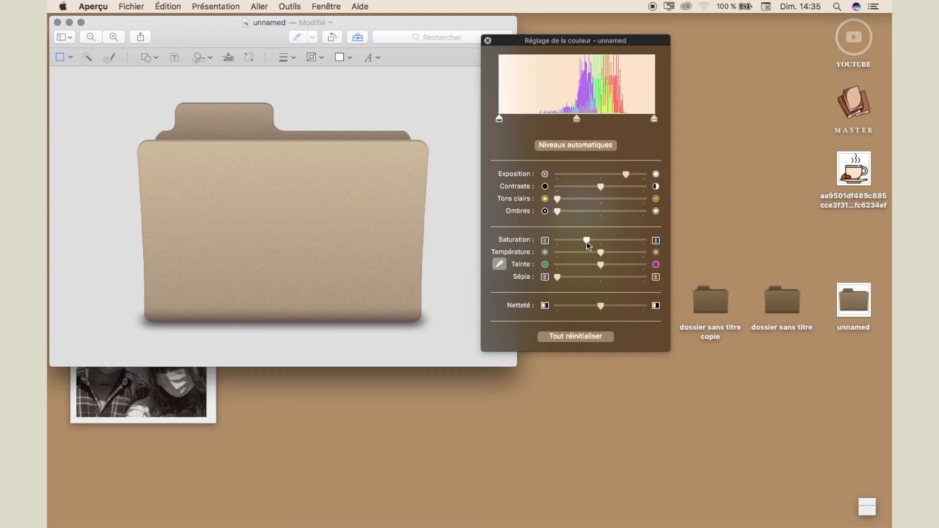
mouse_move(557, 277)
left_mouse_down()
mouse_move(621, 287)
mouse_move(567, 277)
left_mouse_up()
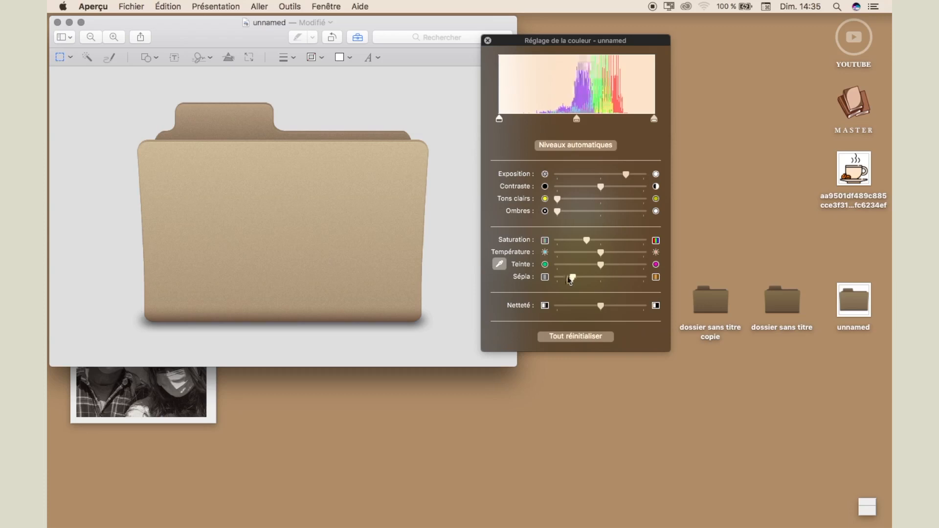
left_click(488, 41)
left_click(358, 36)
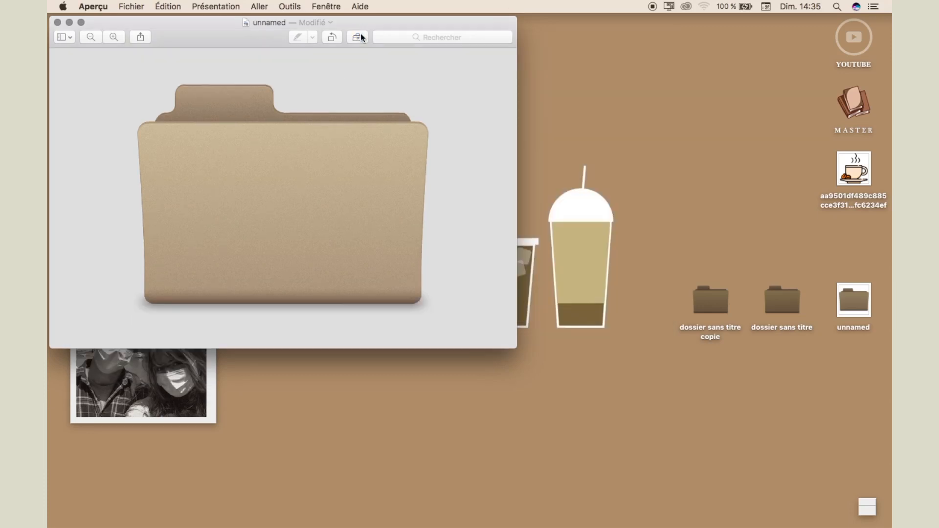
Step: Copy the recolored folder image and paste it as the new icon of the "dossier sans titre" folder
left_click(168, 6)
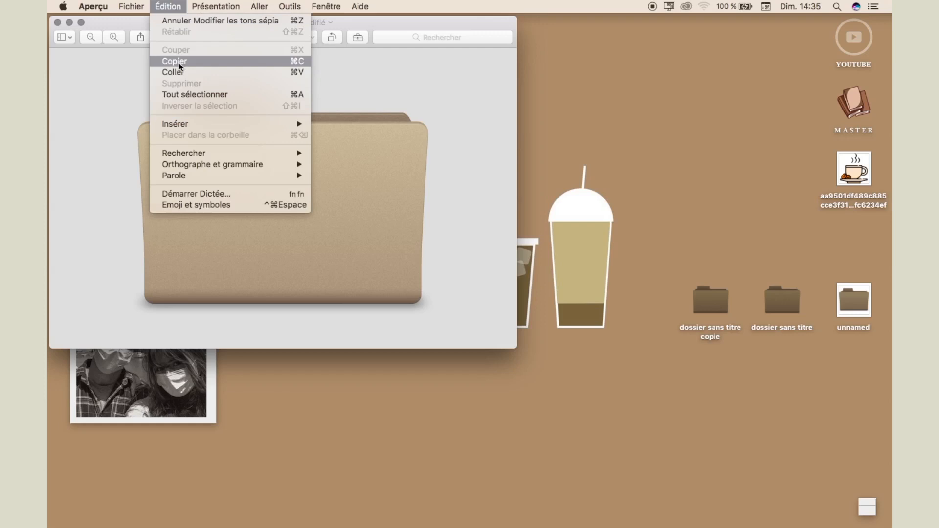
left_click(178, 62)
left_click(771, 301)
right_click(771, 300)
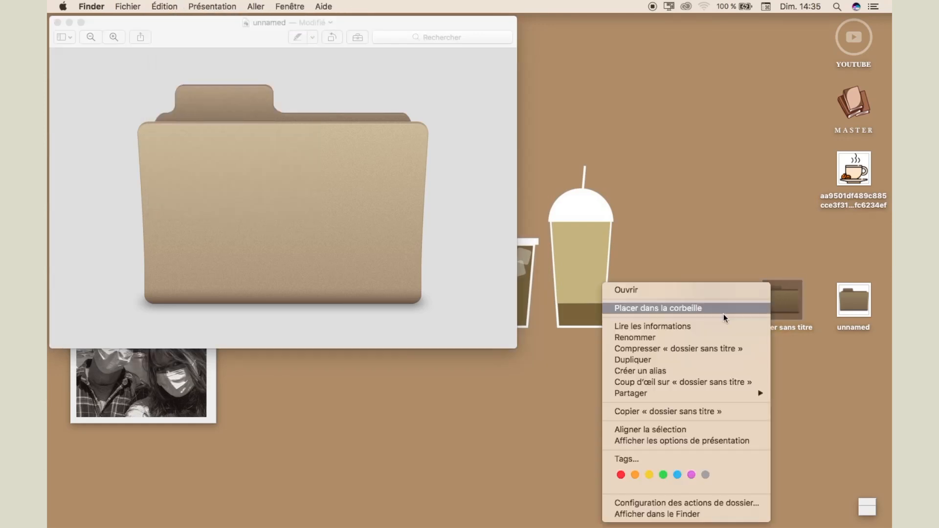
left_click(709, 325)
left_click(67, 48)
key("super+v")
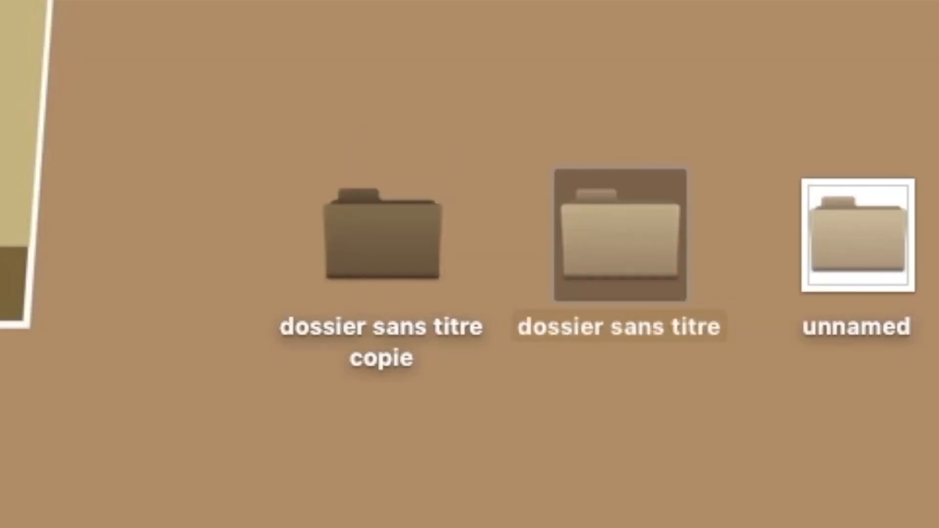
left_click(665, 424)
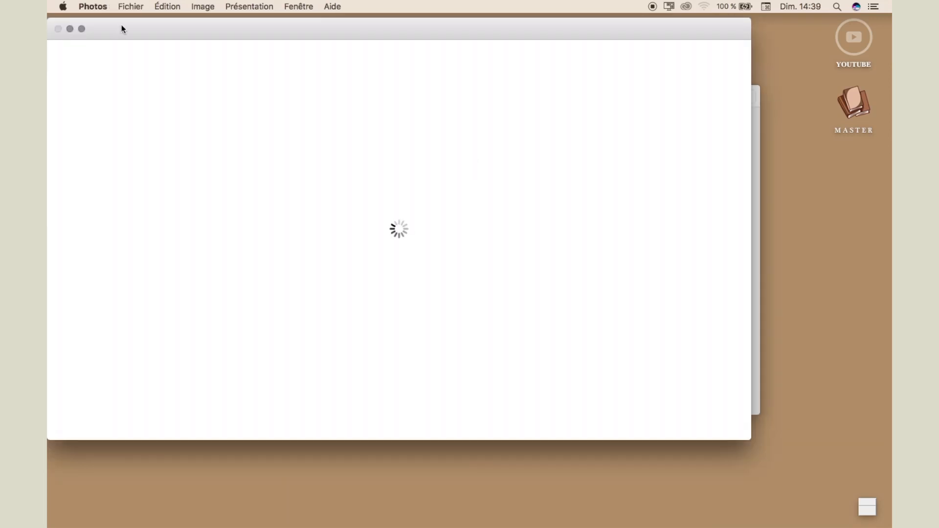
Step: In Photos, create a new album named "fond d'écran"
left_click_drag(122, 27, 156, 36)
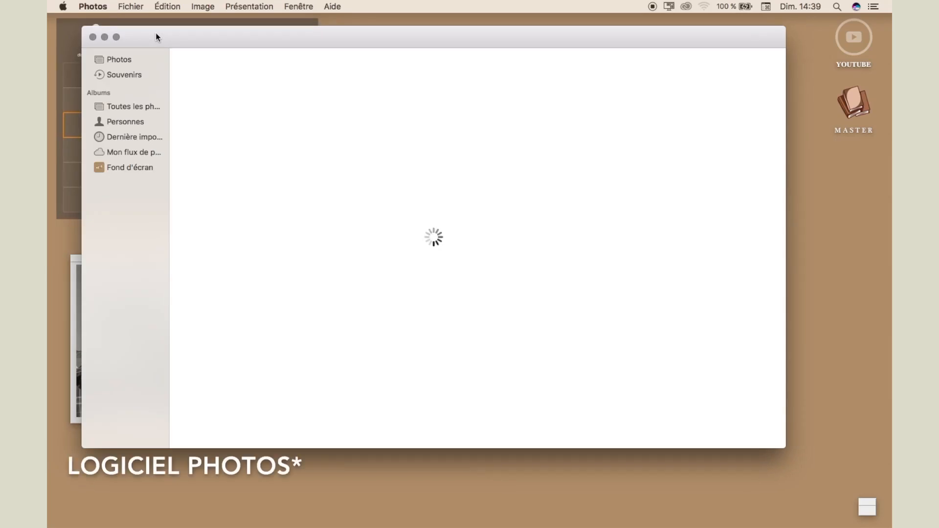
left_click(131, 6)
left_click(149, 24)
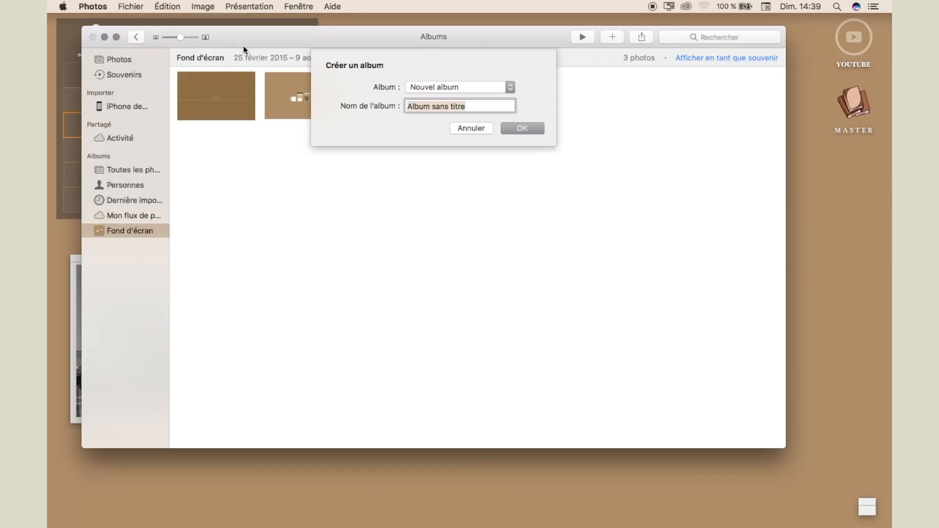
type("fon")
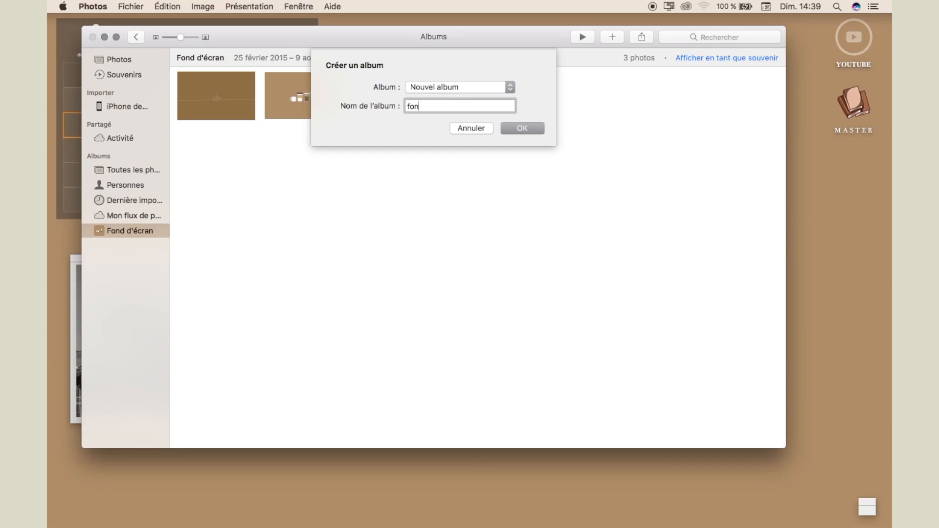
type("d d'écran")
left_click(529, 128)
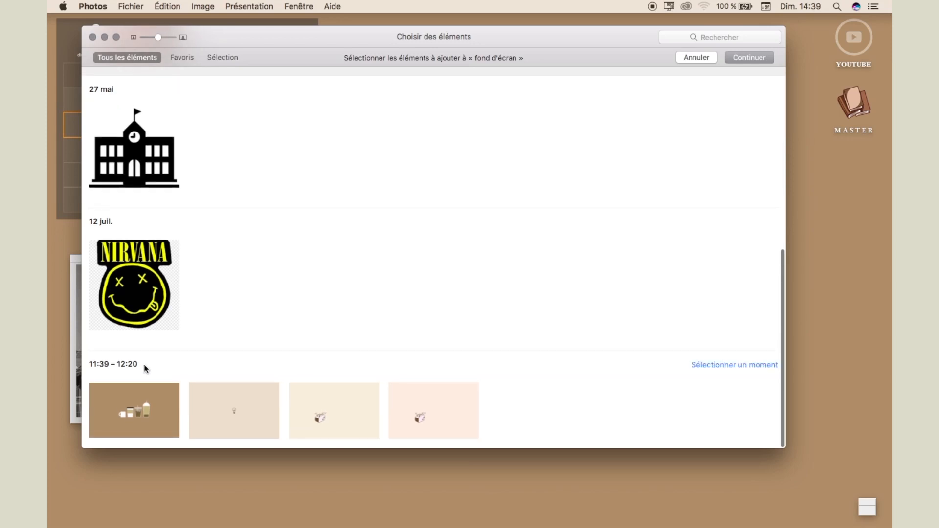
Step: Add the coffee cups wallpaper, the pink toaster wallpaper and the dark brown wallpaper to the "fond d'écran" album
left_click(149, 406)
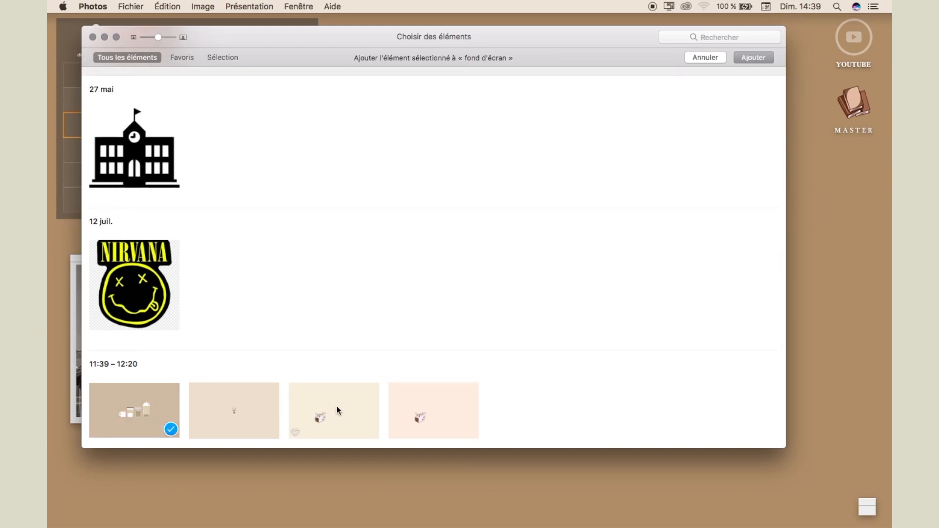
left_click(434, 419)
scroll(444, 355, "up", 10)
left_click(138, 114)
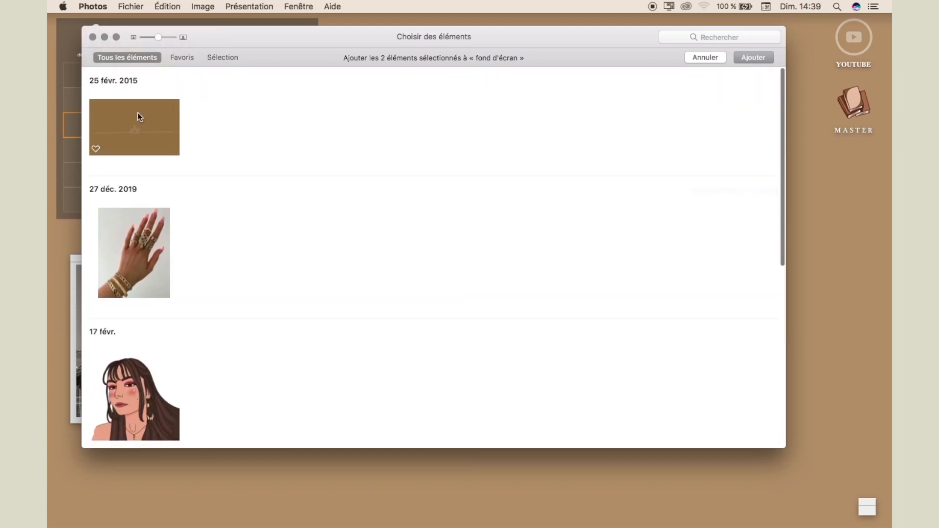
scroll(451, 245, "down", 10)
left_click(742, 57)
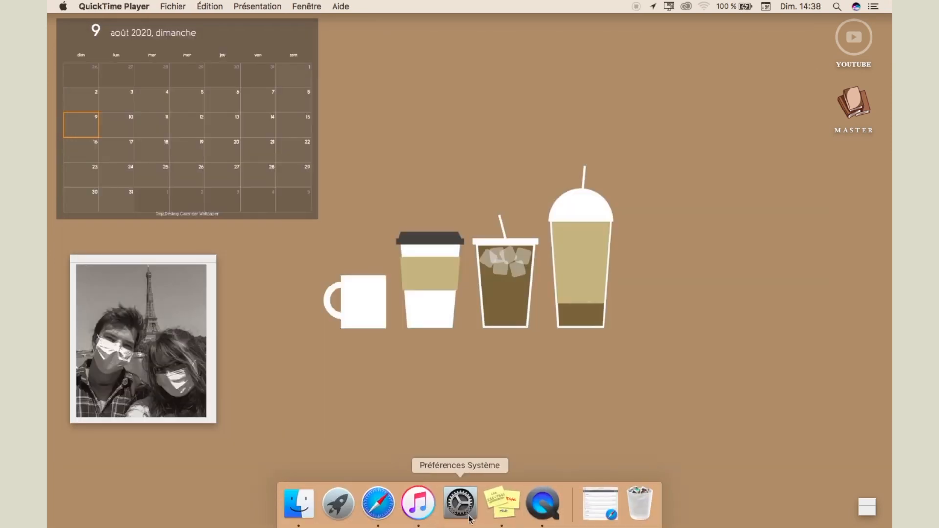
Step: Open System Preferences and show the desktop picture settings of "Bureau et économiseur d'écran"
left_click(469, 518)
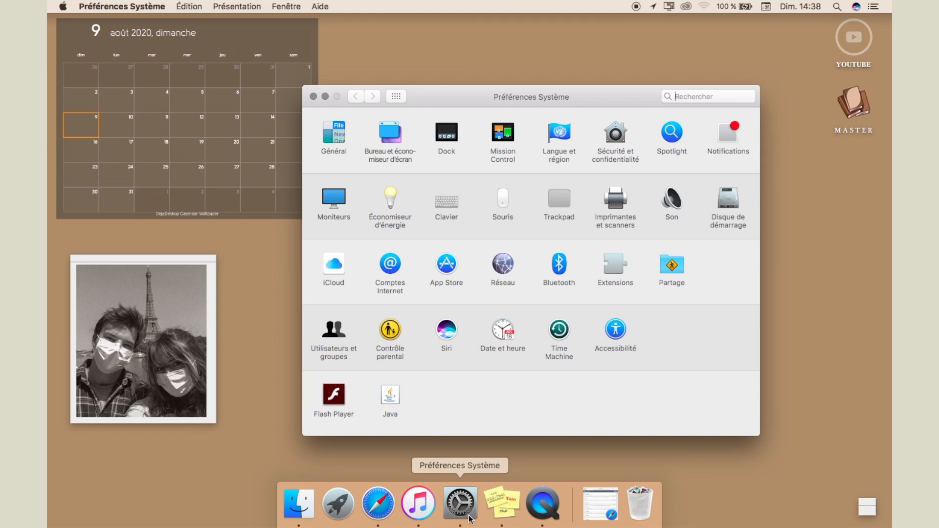
left_click(393, 137)
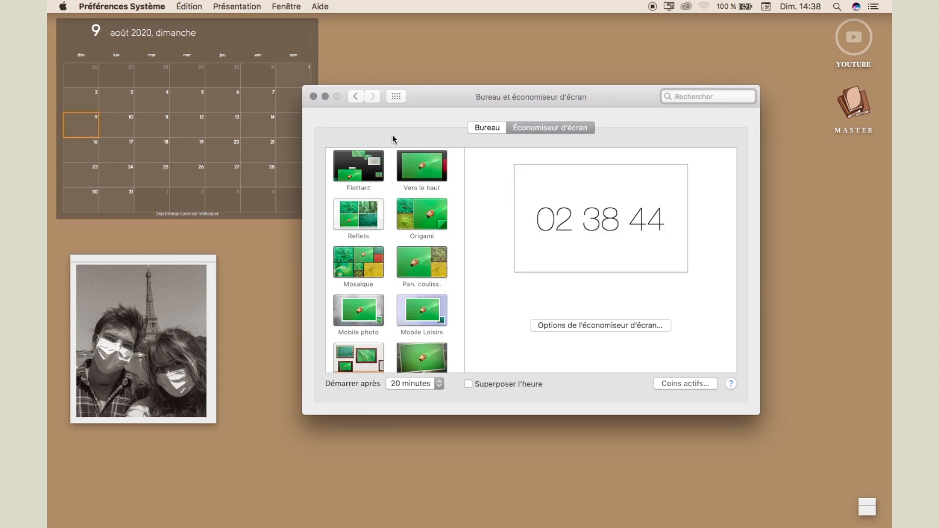
left_click(490, 128)
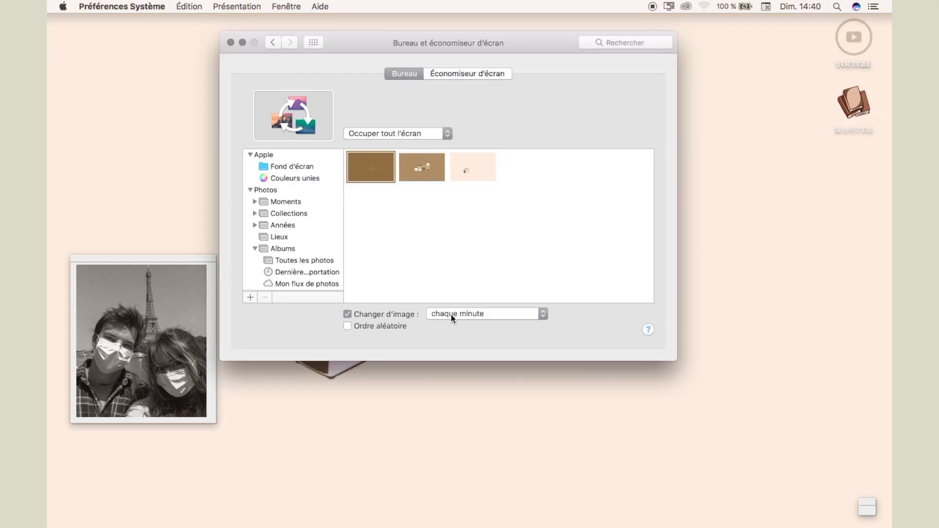
Step: Set the desktop picture to change every 5 seconds and move the settings window aside to preview the rotation
left_click(452, 315)
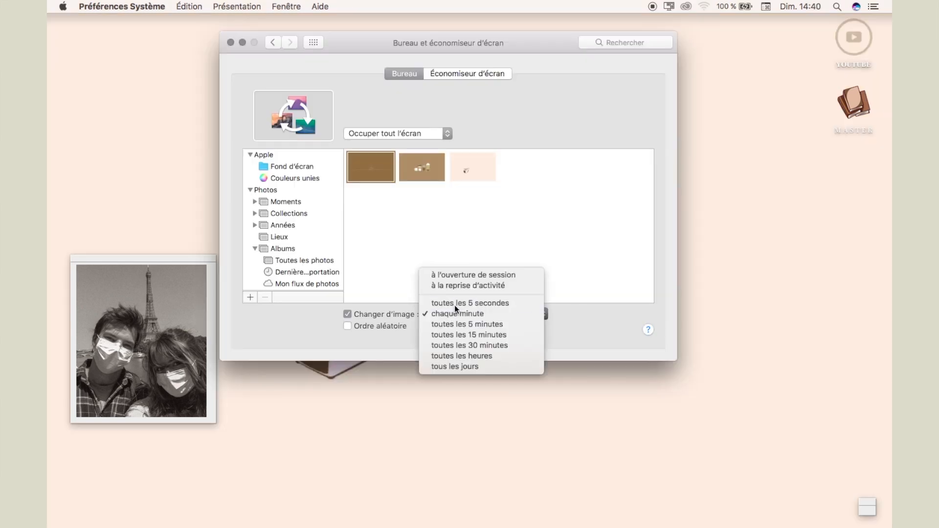
left_click(455, 304)
left_click_drag(548, 46, 527, 368)
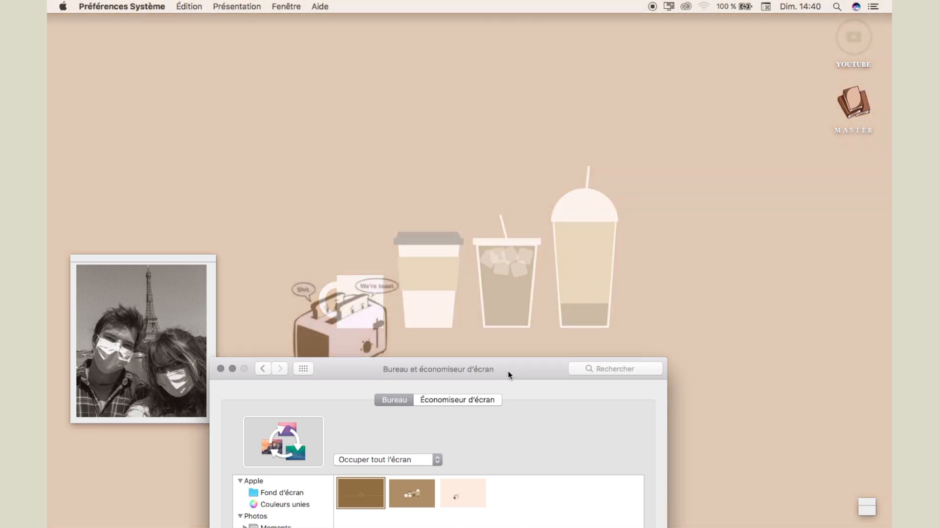
left_click_drag(508, 371, 539, 84)
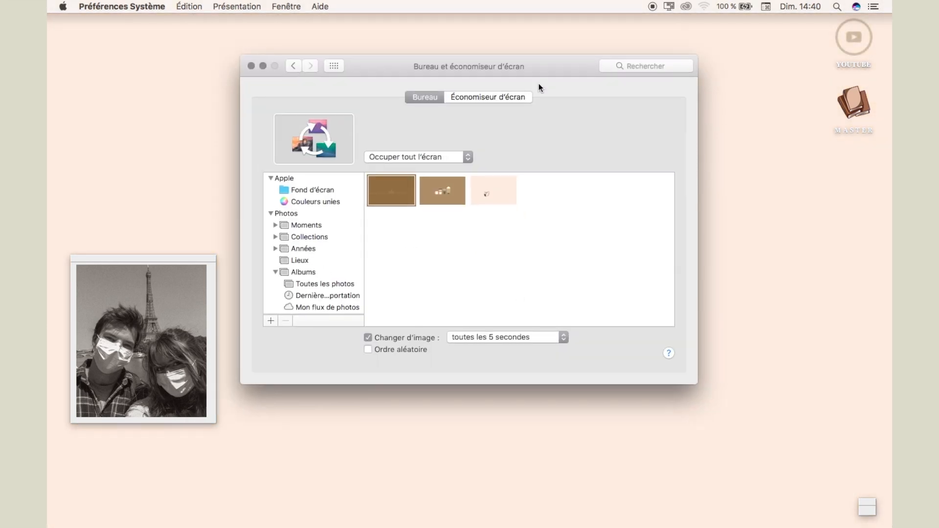
Step: Set the desktop picture to change every minute
left_click(474, 343)
left_click(477, 347)
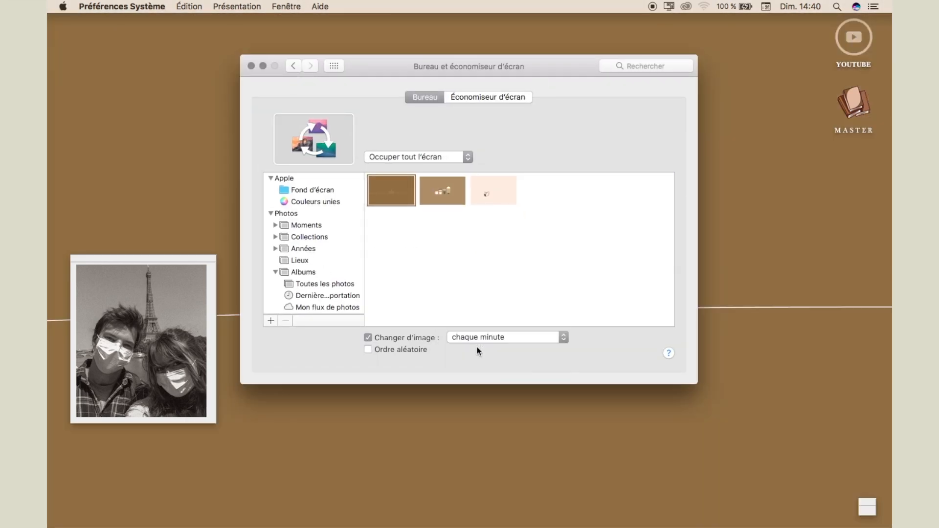
left_click(487, 337)
left_click(608, 330)
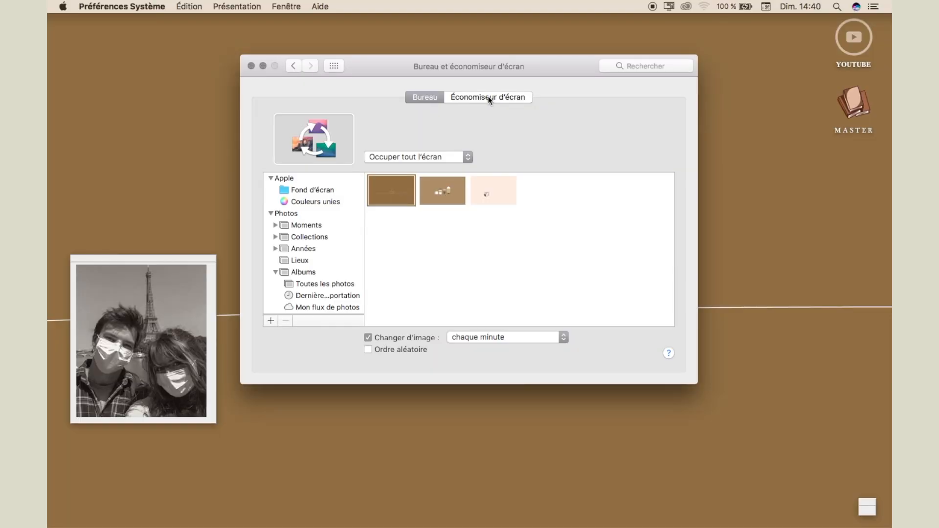
Step: Choose Padbury Clock as the screen saver and preview it
left_click(489, 98)
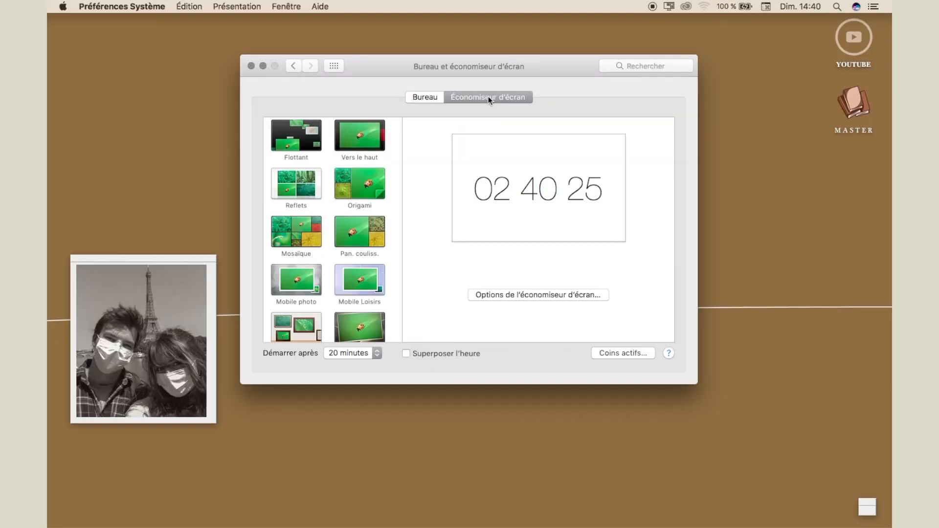
scroll(325, 128, "down", 3)
scroll(345, 208, "down", 5)
left_click(352, 283)
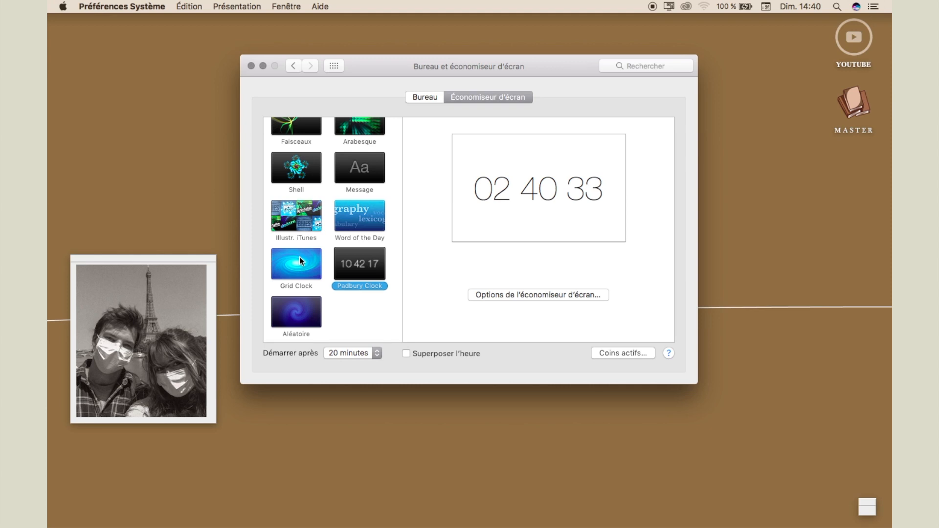
left_click(538, 226)
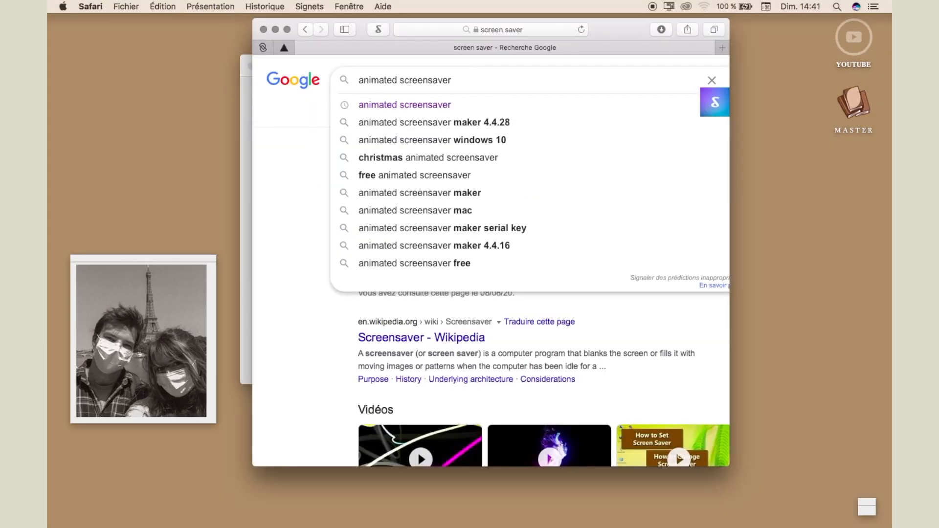
Step: In Safari, search Google for "animated screensaver", open the screensaversplanet.com result and browse its animated screensavers
key("Return")
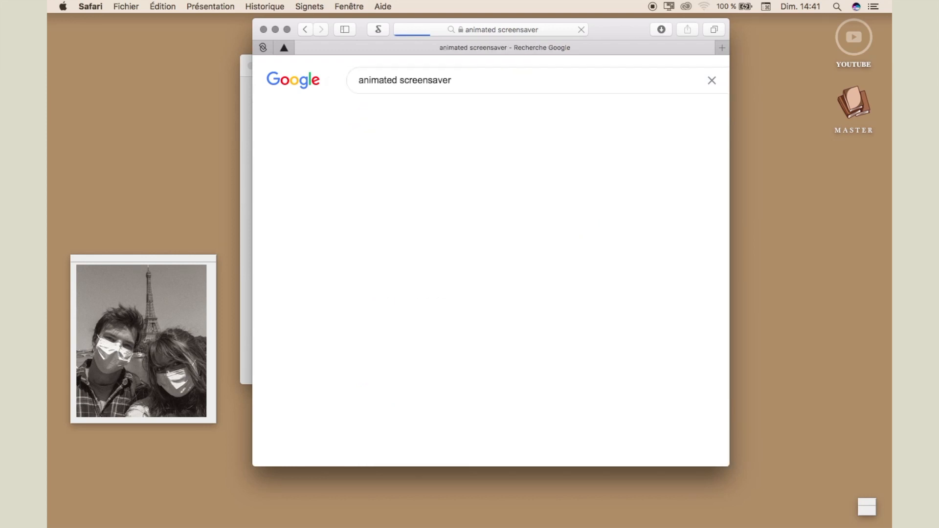
left_click(433, 180)
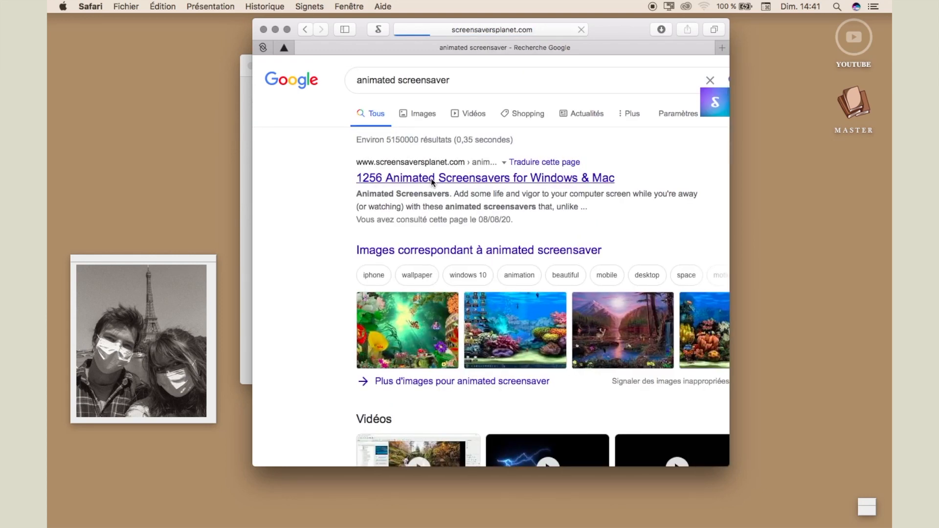
scroll(324, 346, "down", 2)
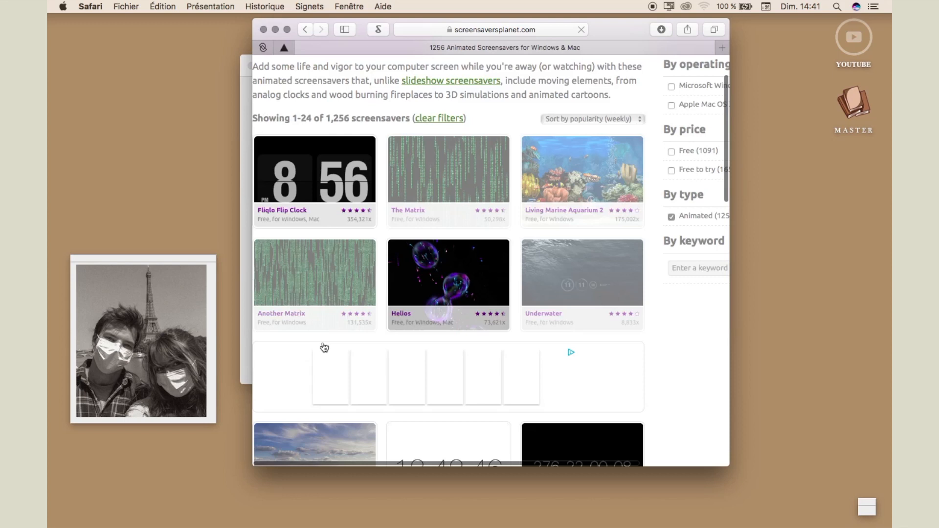
scroll(324, 346, "down", 5)
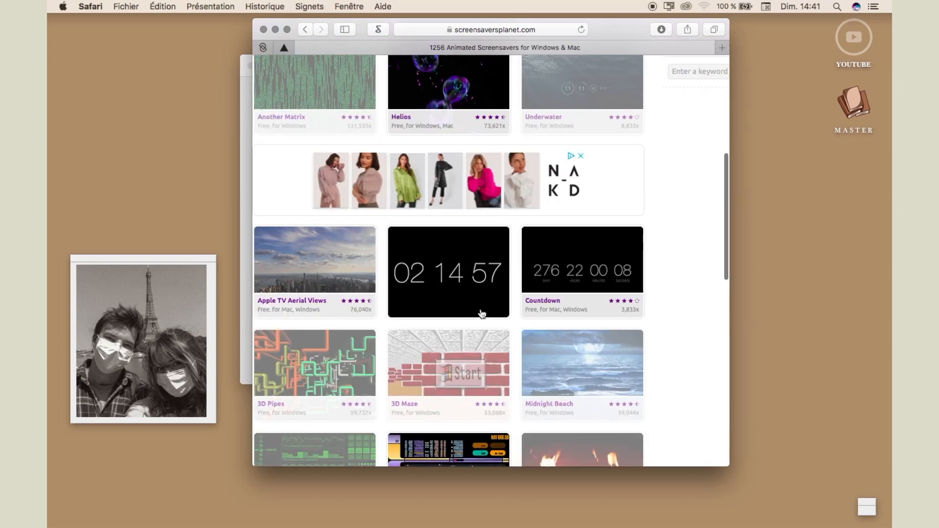
Step: Download the Countdown screen saver and install it for the current user only
scroll(538, 289, "down", 1)
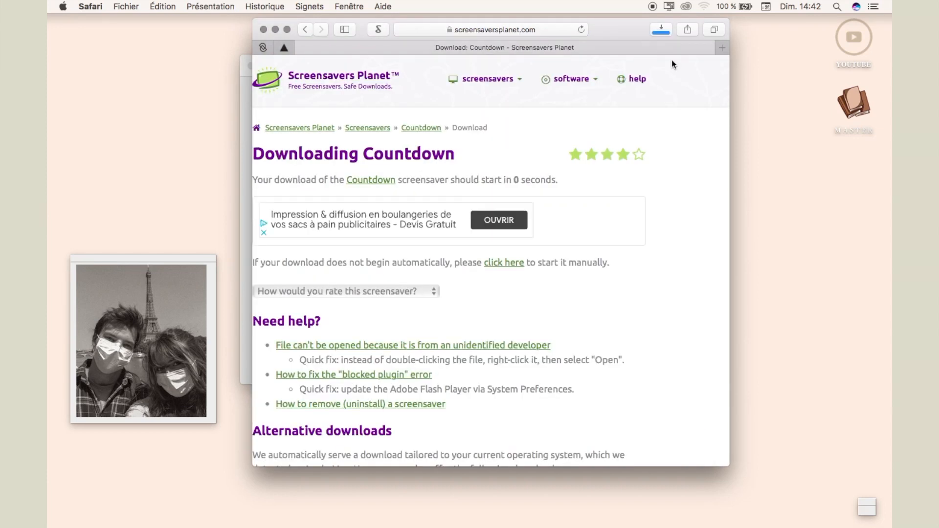
left_click(661, 30)
double_click(633, 77)
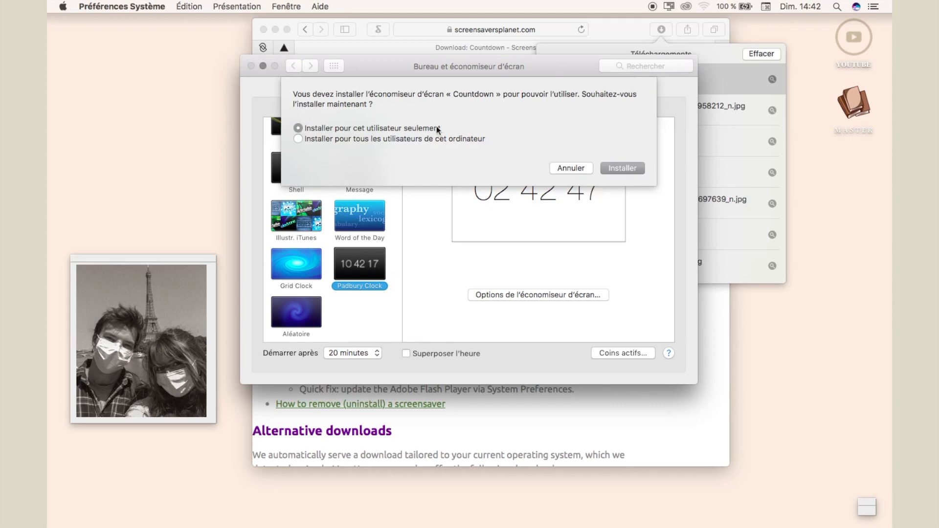
left_click(611, 168)
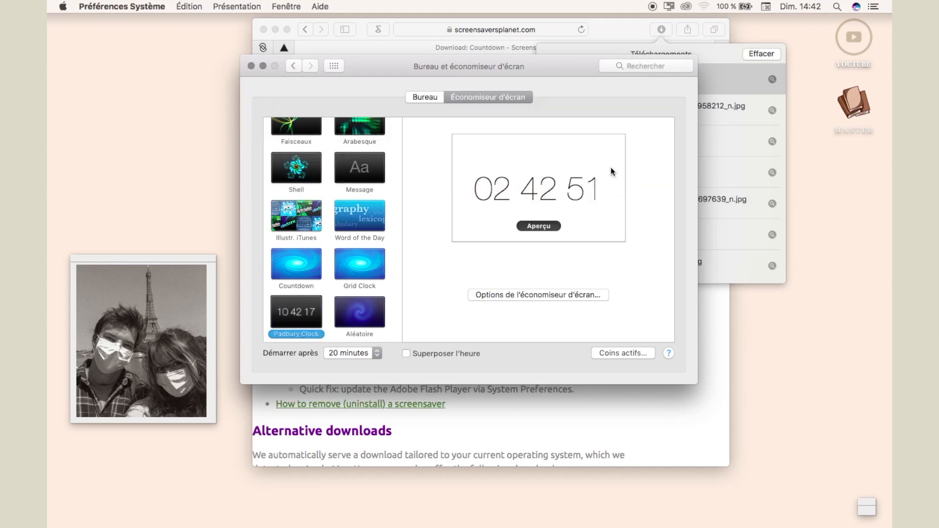
Step: Choose the Countdown screen saver, set its target date to 2021-01-11 at 0:00:00 and preview it
scroll(308, 307, "down", 1)
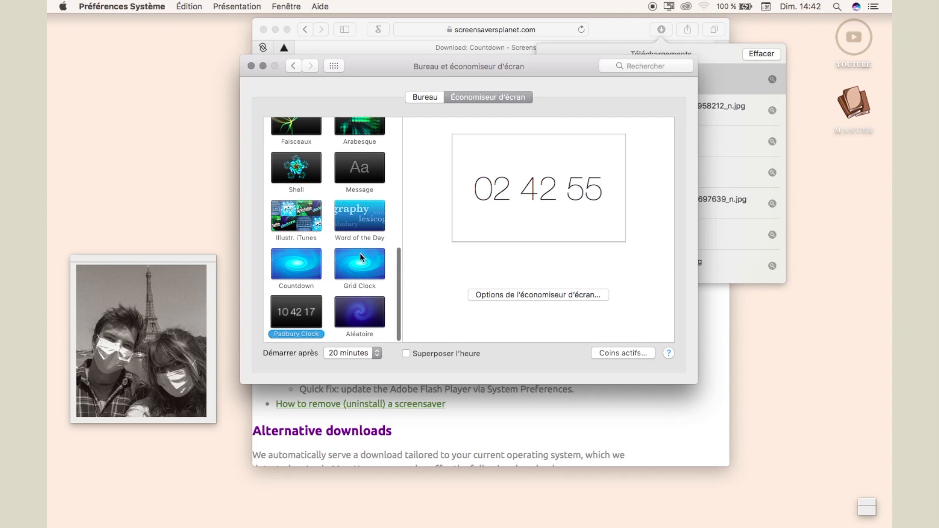
left_click(314, 263)
left_click(494, 296)
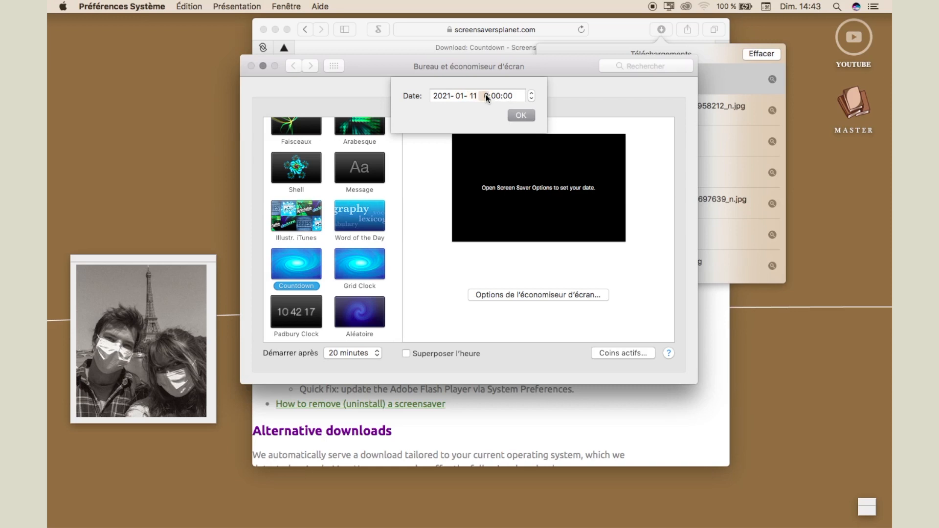
left_click(519, 116)
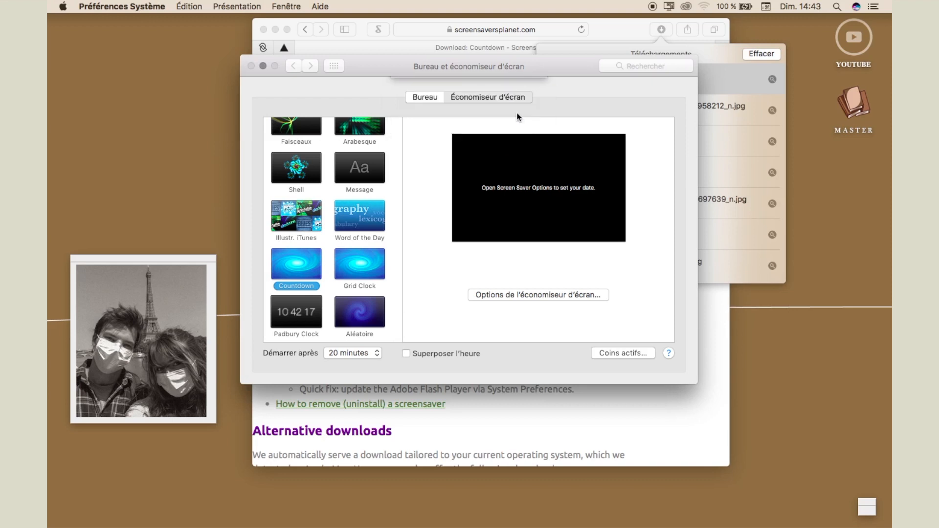
left_click(539, 226)
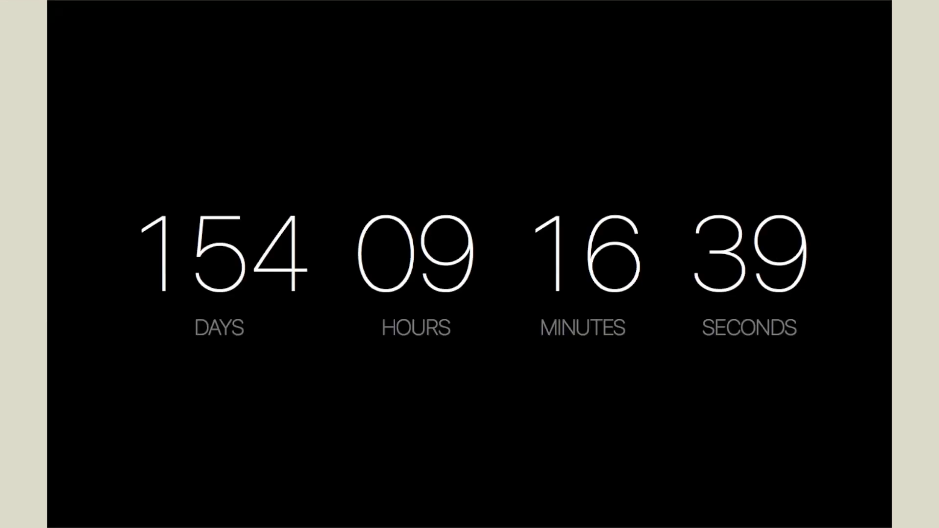
mouse_move(208, 181)
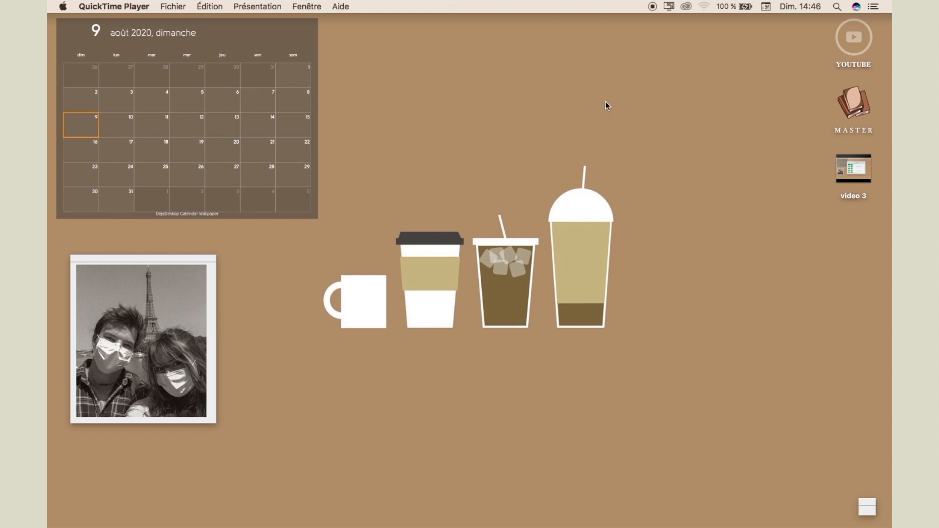
Step: Search the App Store for "desktop calendar", view the matching apps and quit the store
mouse_move(439, 527)
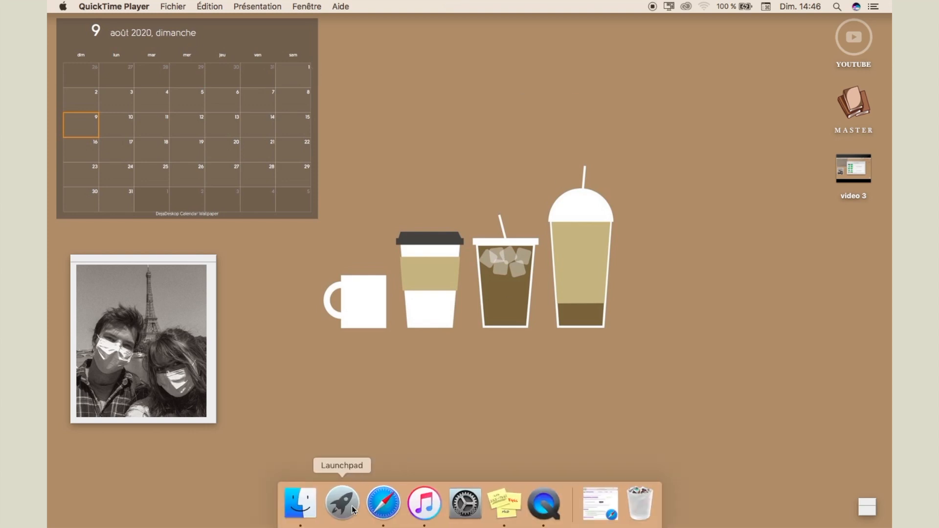
left_click(342, 504)
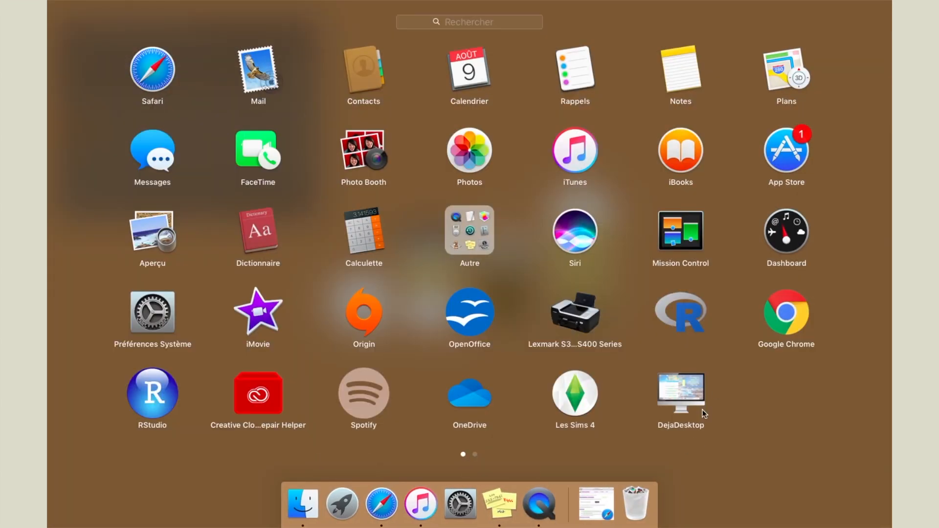
left_click(789, 168)
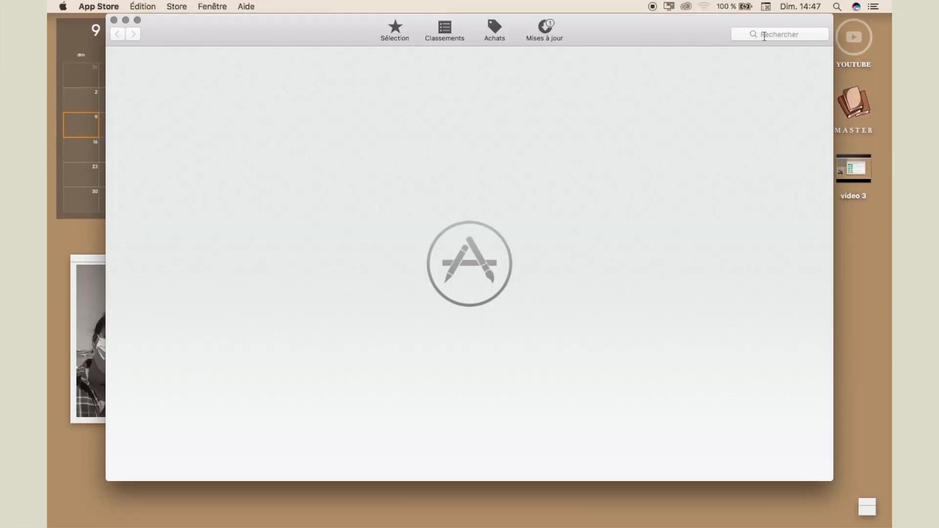
left_click(764, 34)
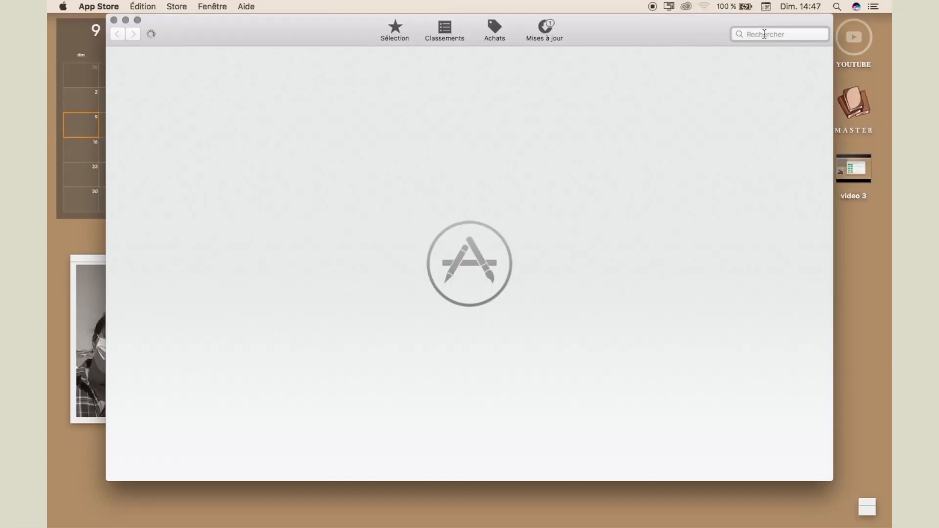
type("desktop calendar")
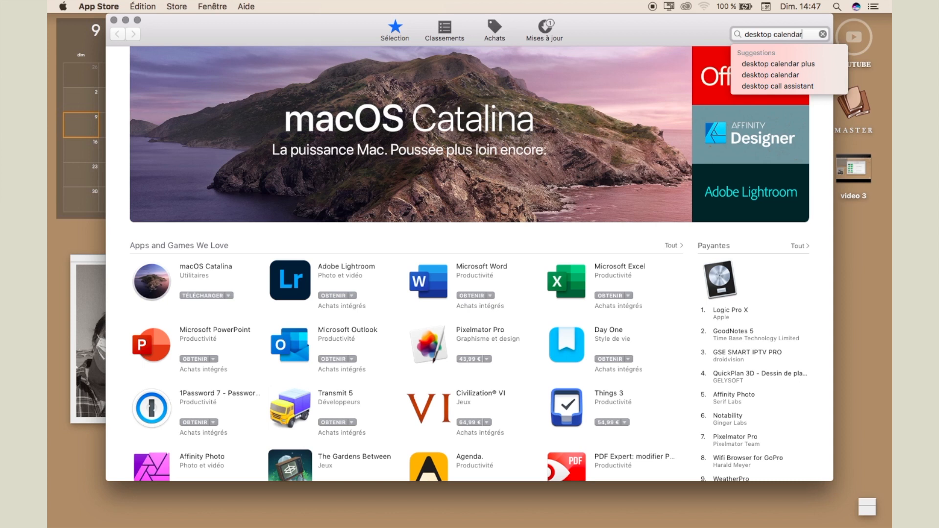
key("Return")
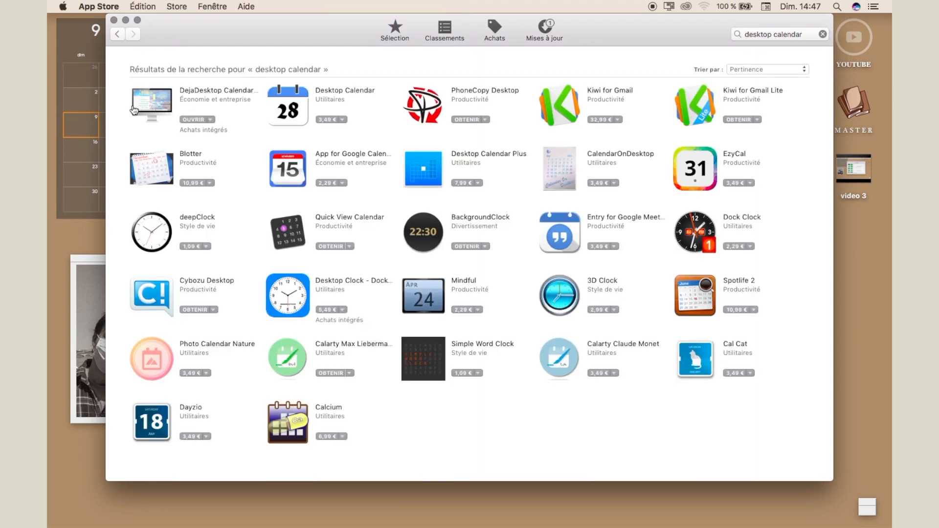
key("super+q")
Step: Open DejaDesktop and select Free - Blank monthly calendar as its data source
left_click(342, 504)
left_click(679, 391)
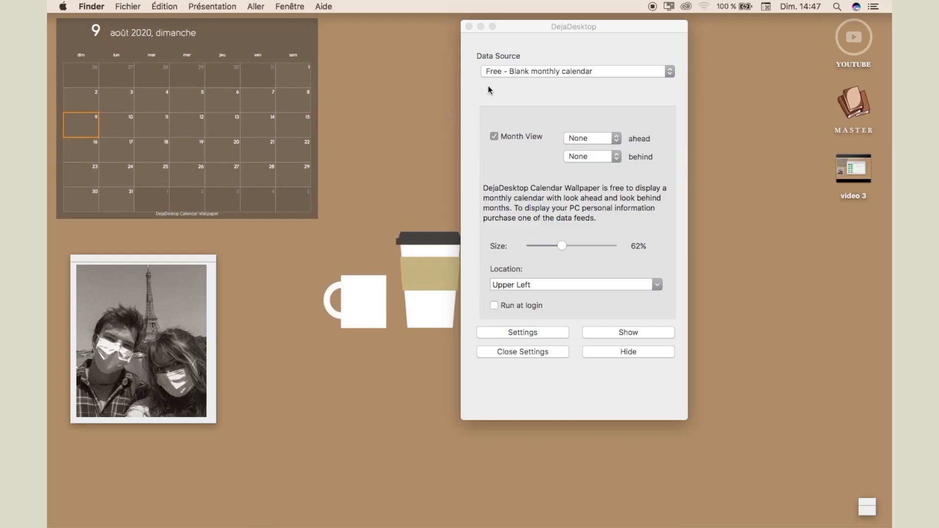
left_click(498, 74)
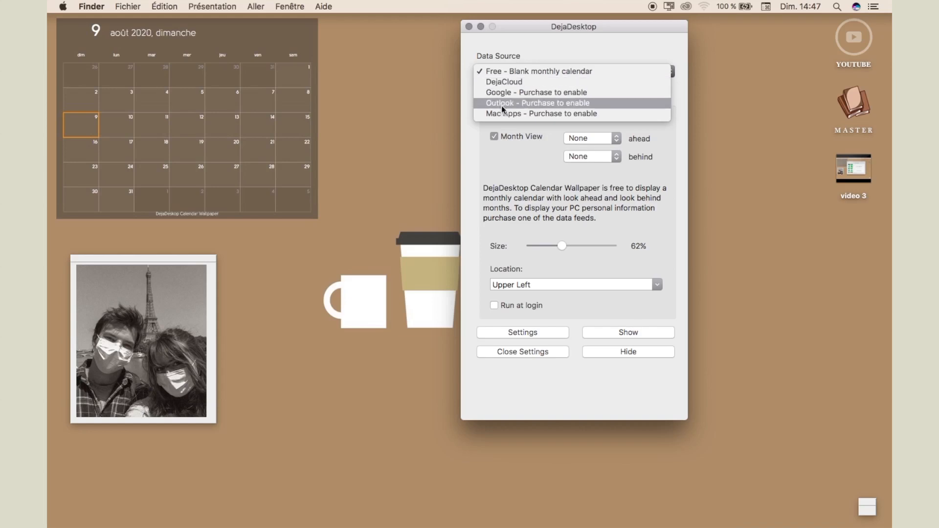
left_click(506, 71)
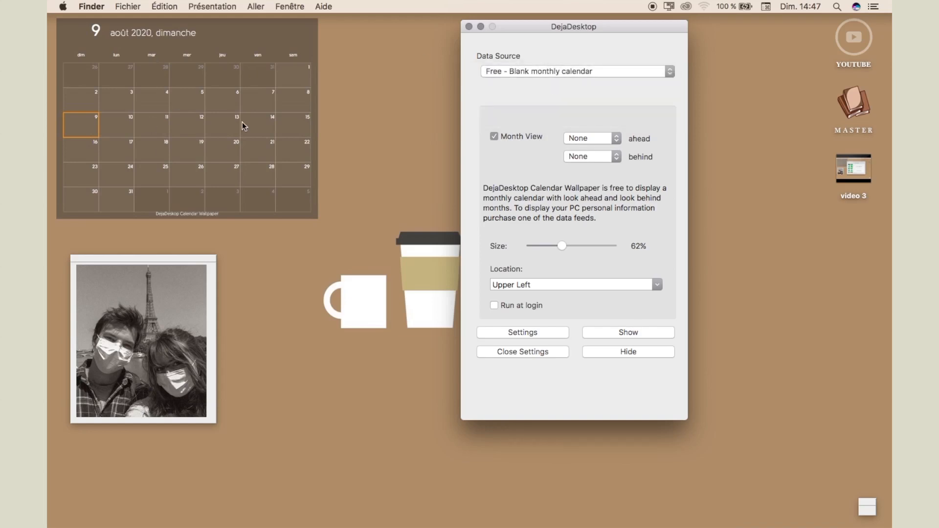
Step: Try the month view with 1 month ahead and with 1 month behind, resetting each to None
left_click(583, 138)
left_click(585, 148)
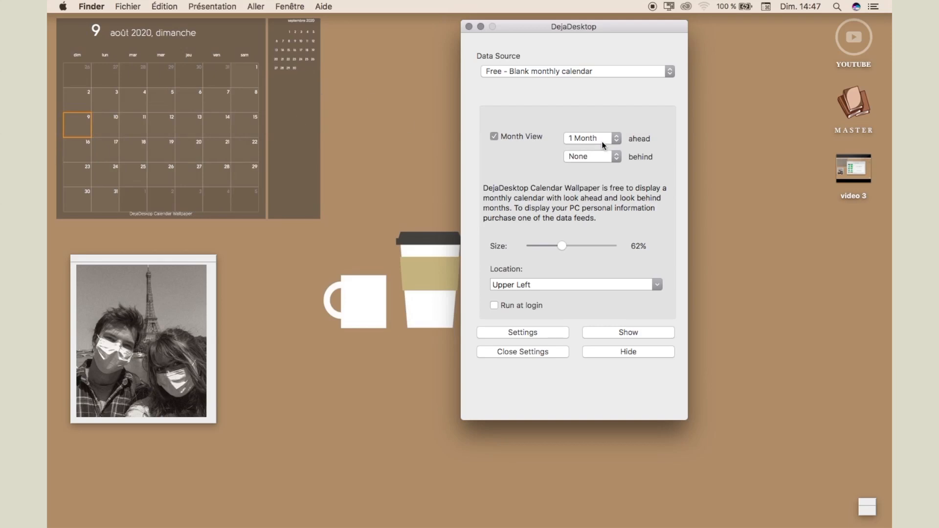
left_click(604, 144)
left_click(594, 129)
left_click(586, 160)
left_click(586, 167)
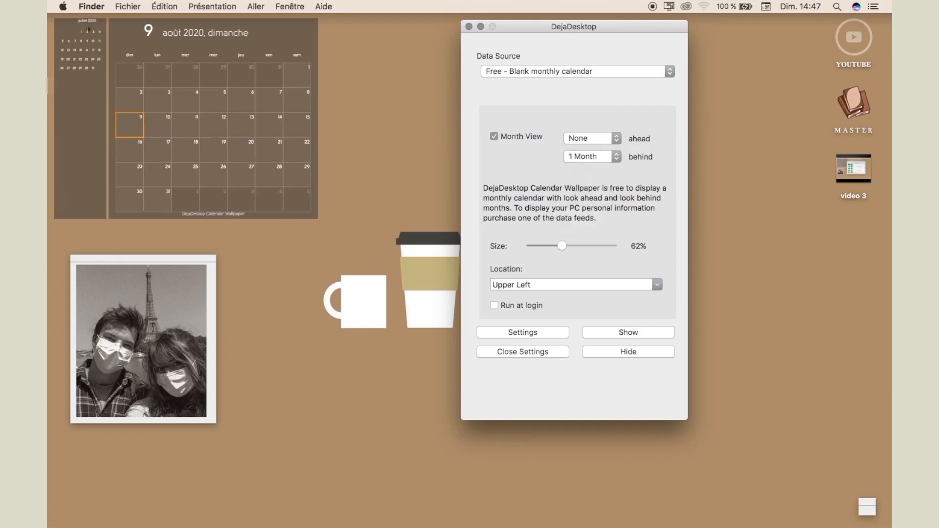
left_click(598, 154)
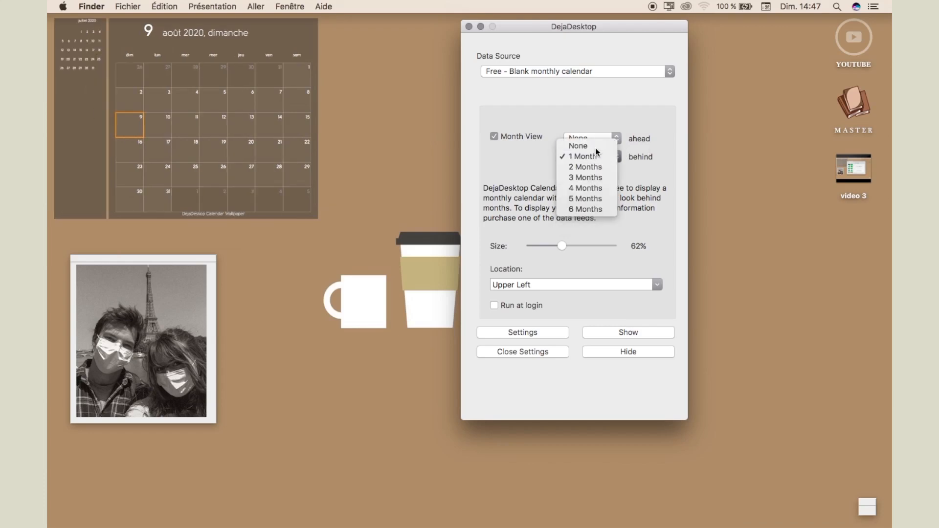
left_click(585, 142)
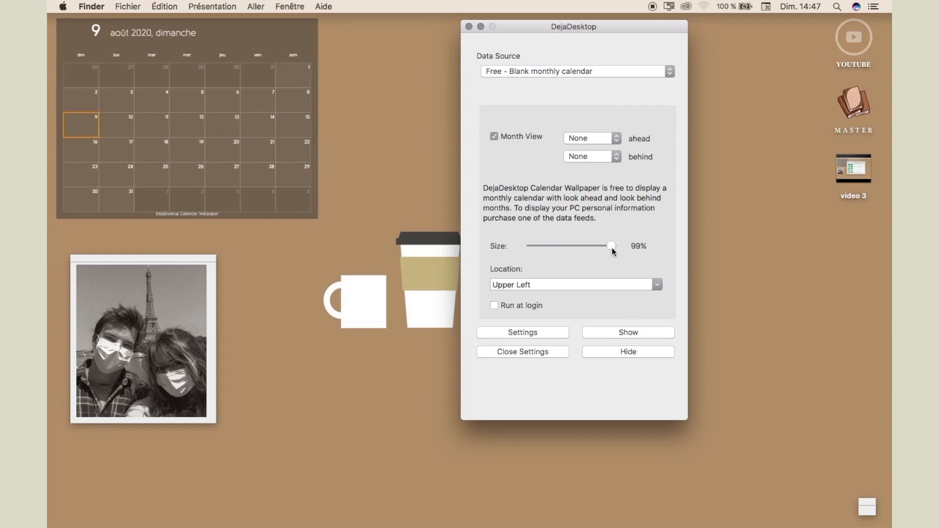
Step: Set the calendar size to 64% and try the Lower Left and Lower Right locations, ending on Upper Left
left_click_drag(612, 248, 565, 249)
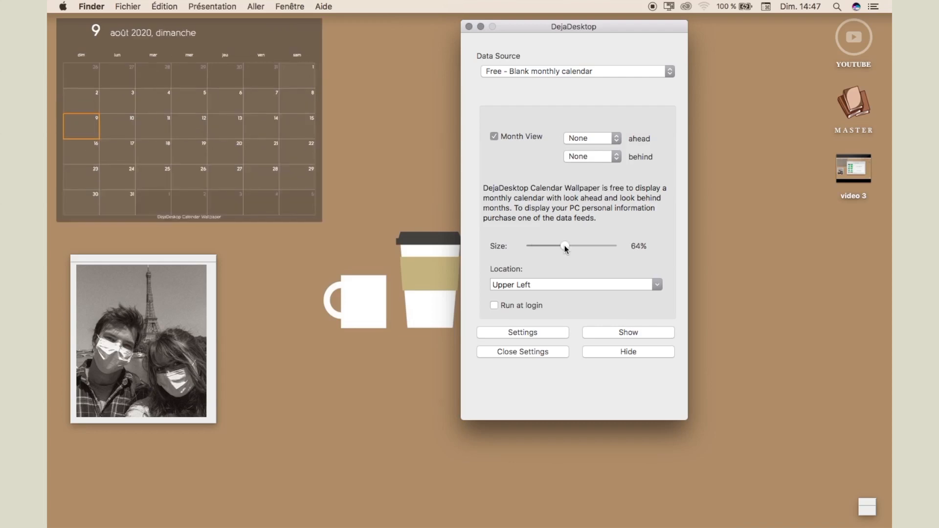
left_click(663, 286)
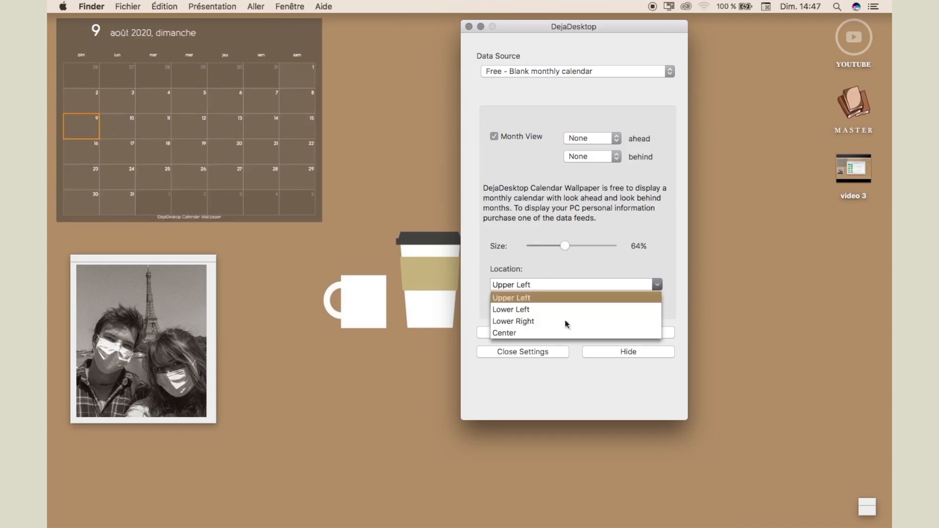
left_click(535, 309)
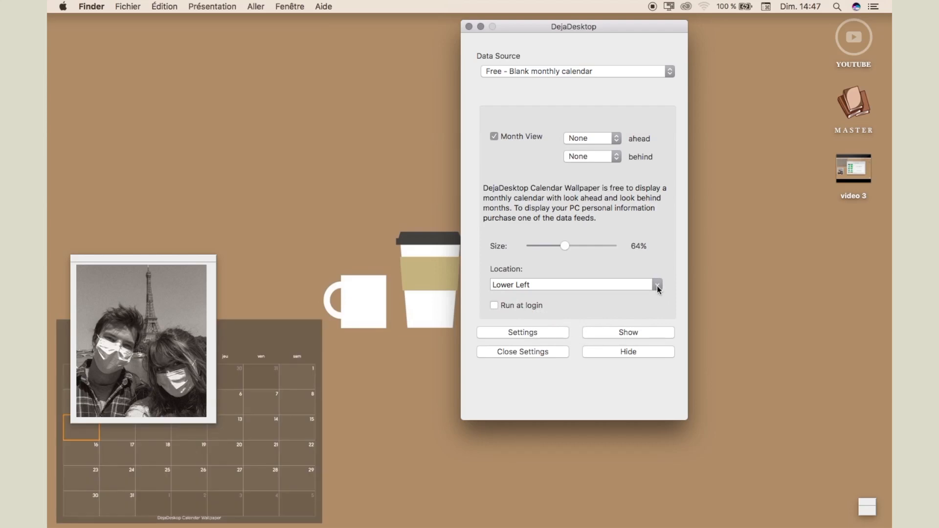
left_click(656, 285)
left_click(527, 321)
left_click(656, 284)
left_click(553, 298)
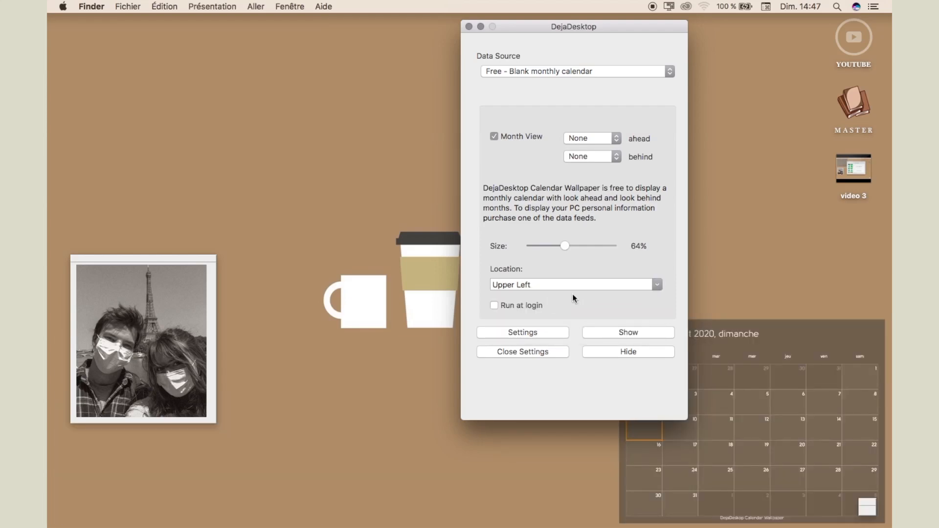
left_click(657, 286)
scroll(597, 322, "up", 2)
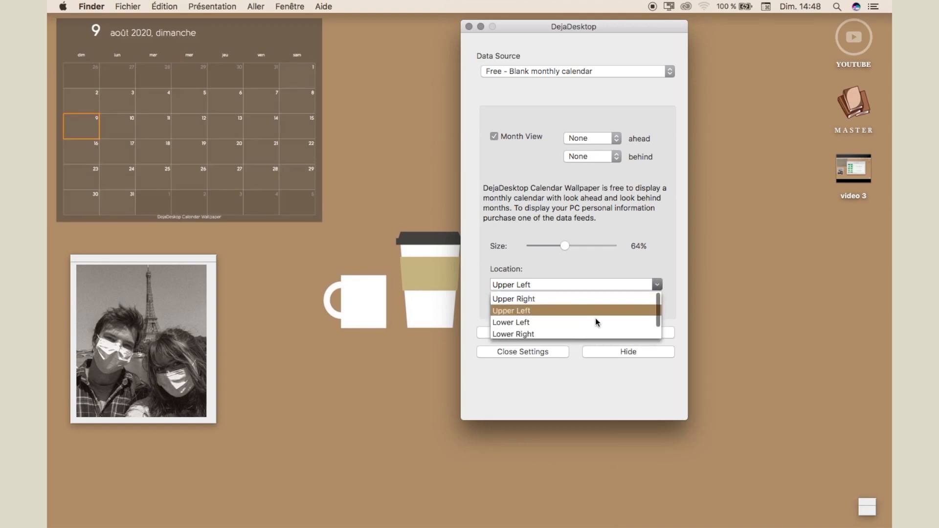
left_click(659, 269)
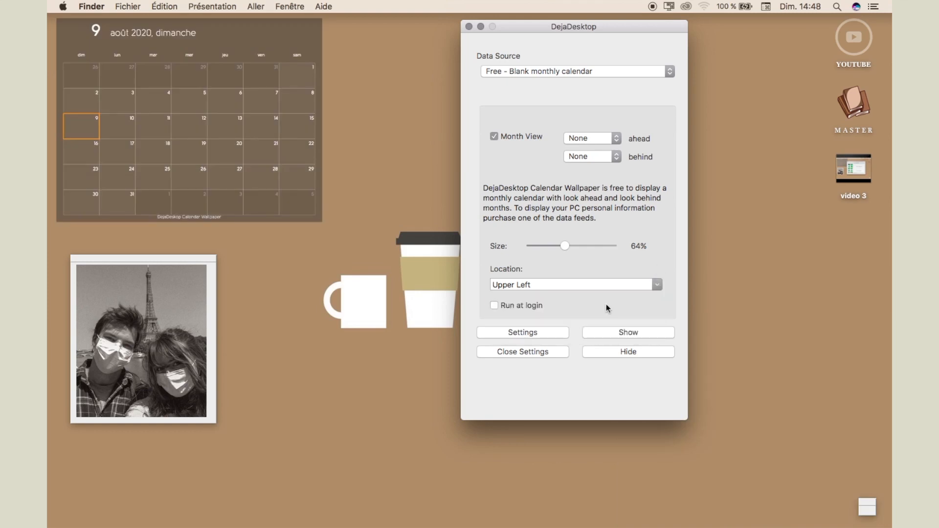
Step: In the DejaDesktop settings, choose the coffee cups picture as the background image behind the calendar
left_click(518, 336)
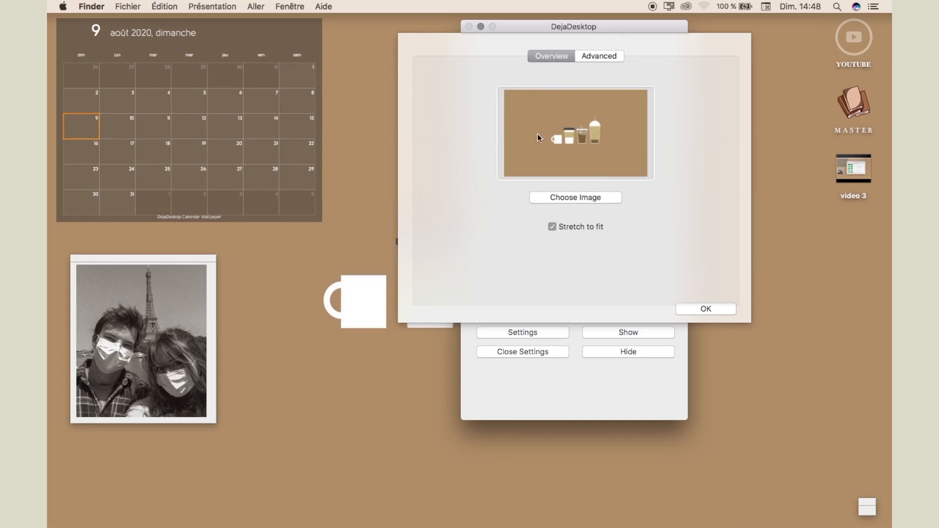
left_click(576, 197)
double_click(483, 124)
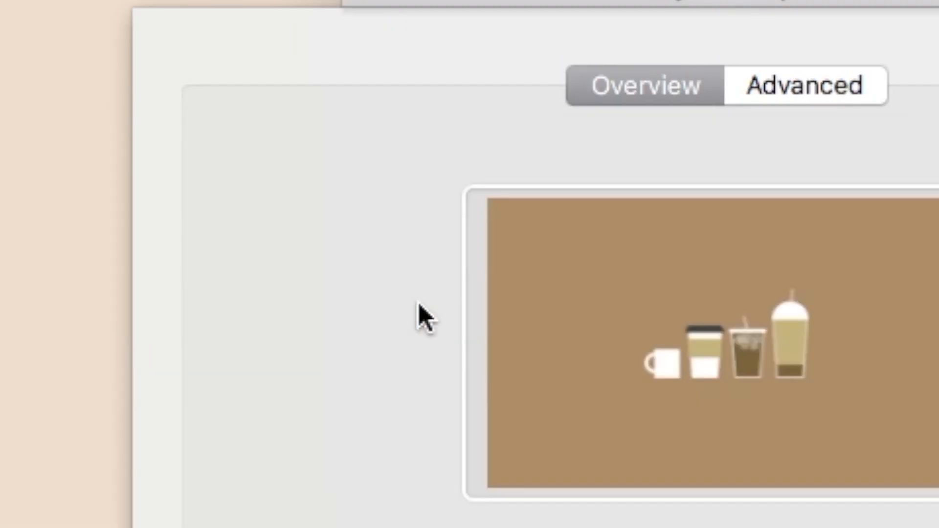
left_click(692, 309)
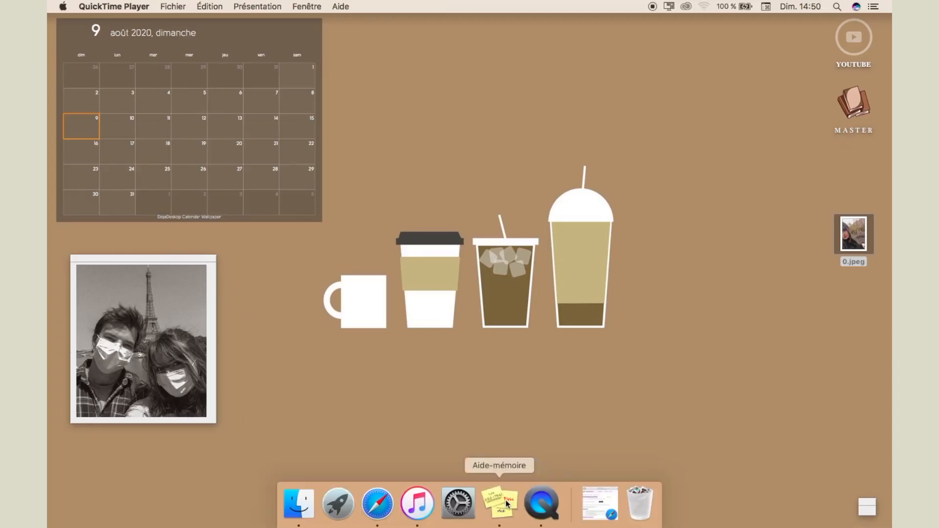
Step: Switch to Stickies (Aide-mémoire), create a new note and move it onto the desktop above the coffee cups
left_click(507, 504)
left_click(191, 6)
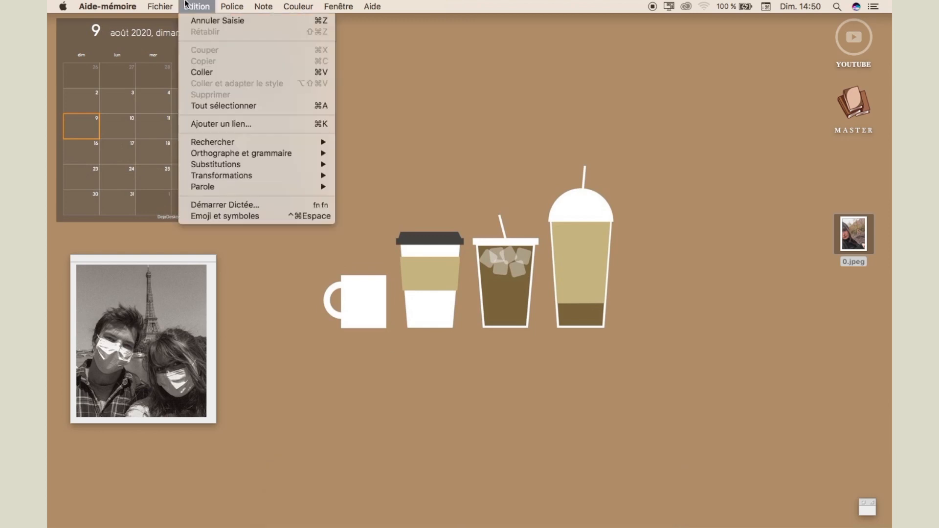
mouse_move(226, 7)
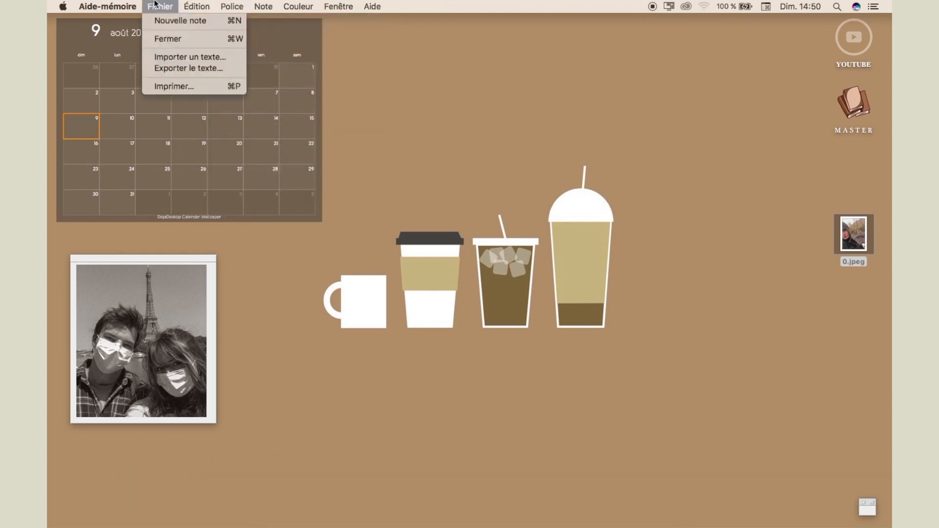
left_click(160, 21)
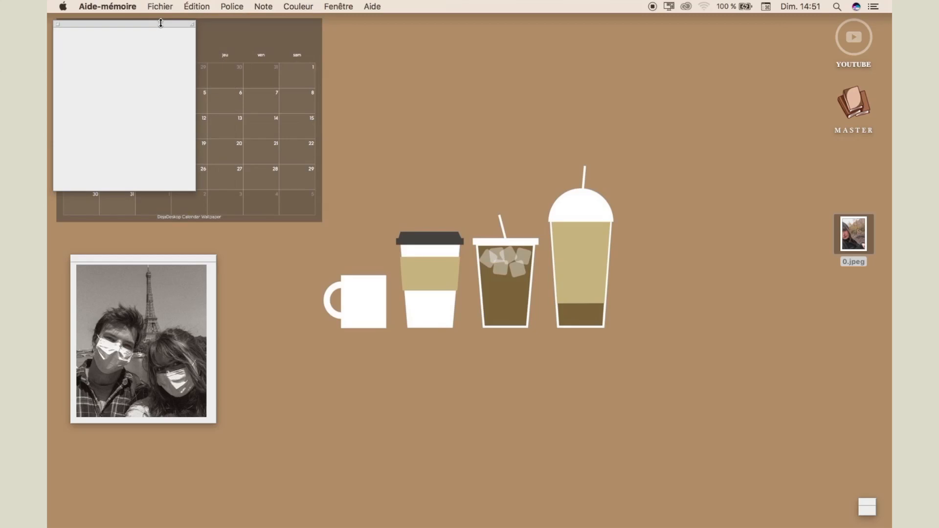
left_click_drag(157, 24, 501, 46)
Step: Try the Bleu colour on the blank note and return it to Gris
left_click(298, 7)
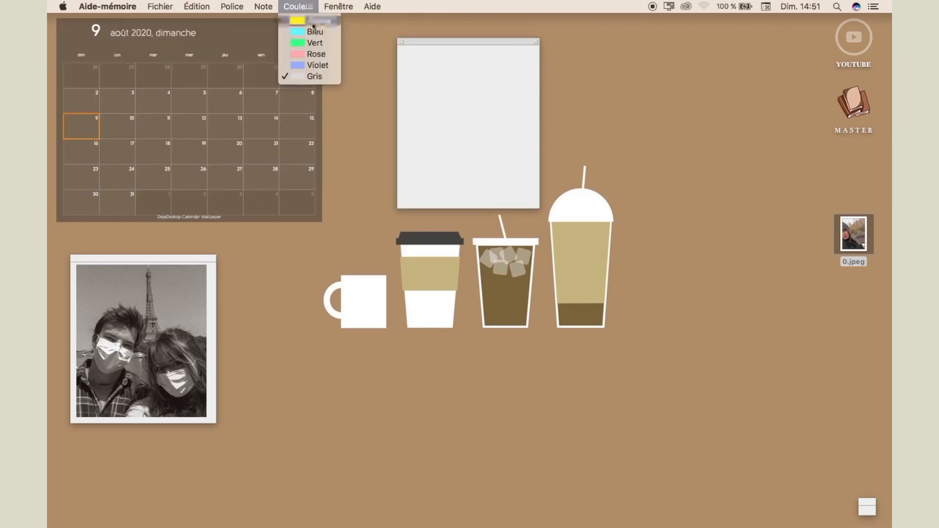
left_click(313, 34)
left_click(300, 8)
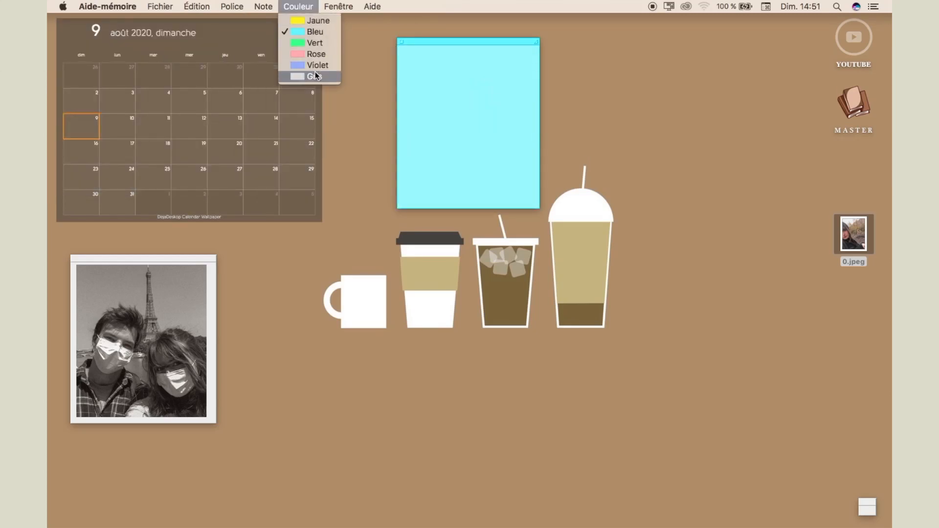
left_click(304, 75)
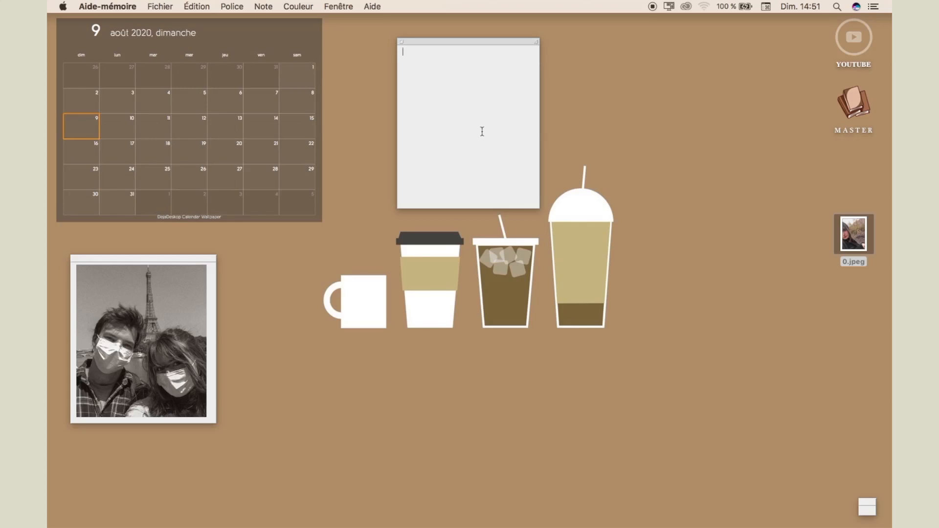
Step: Try inserting the 0.jpeg picture into the blank note, examine its fit and remove it
left_click_drag(864, 240, 466, 123)
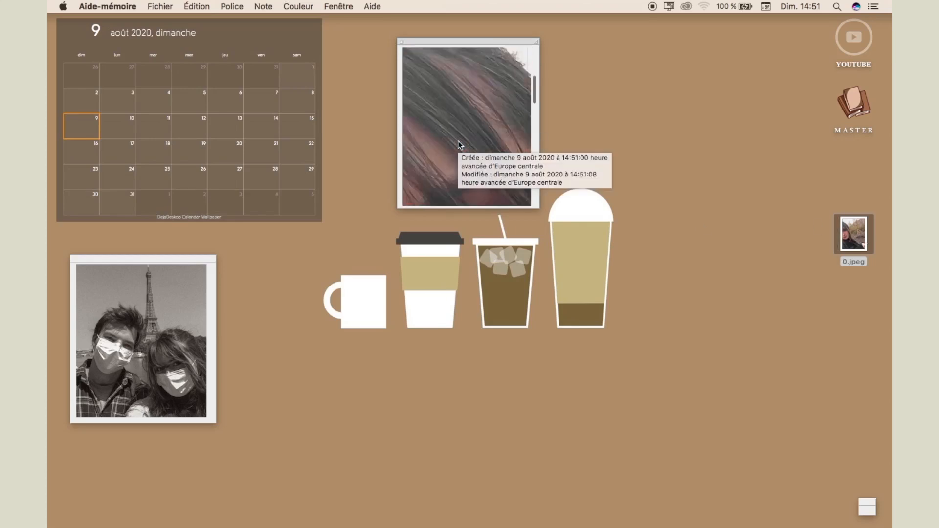
scroll(460, 145, "down", 10)
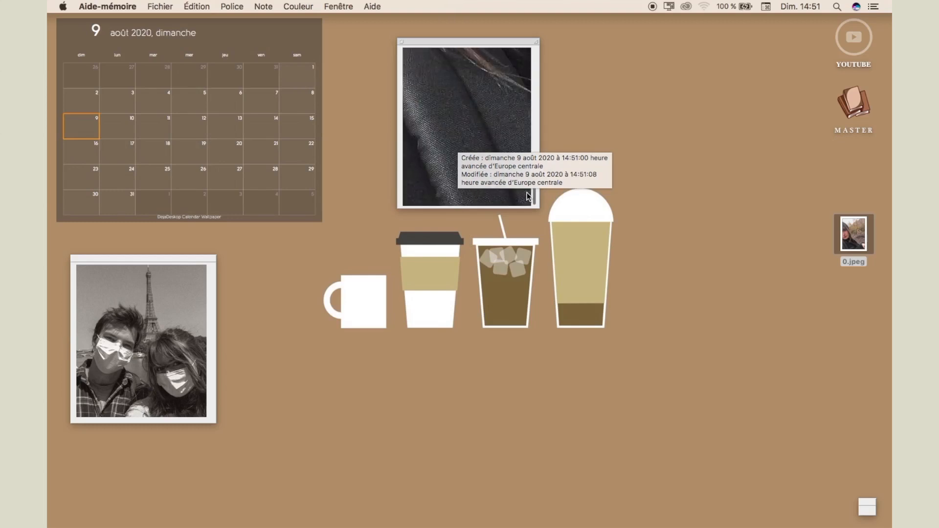
key("BackSpace")
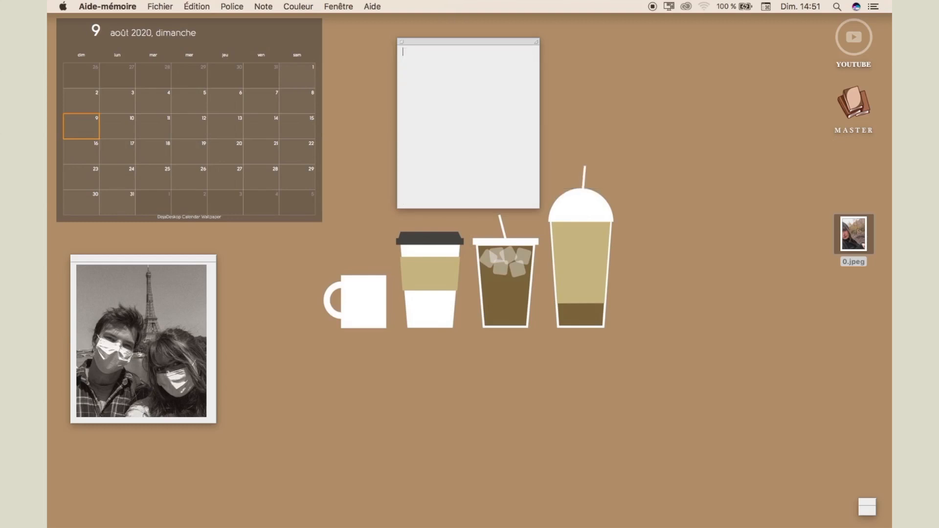
Step: Open 0.jpeg in Preview (Aperçu), shrink its view, capture a screenshot of just the photo and close the window
double_click(850, 235)
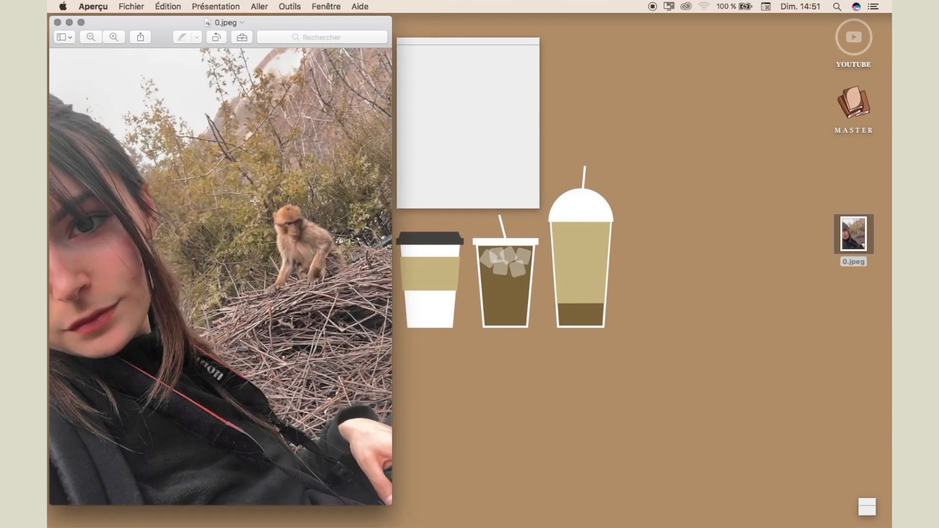
scroll(254, 201, "down", 10)
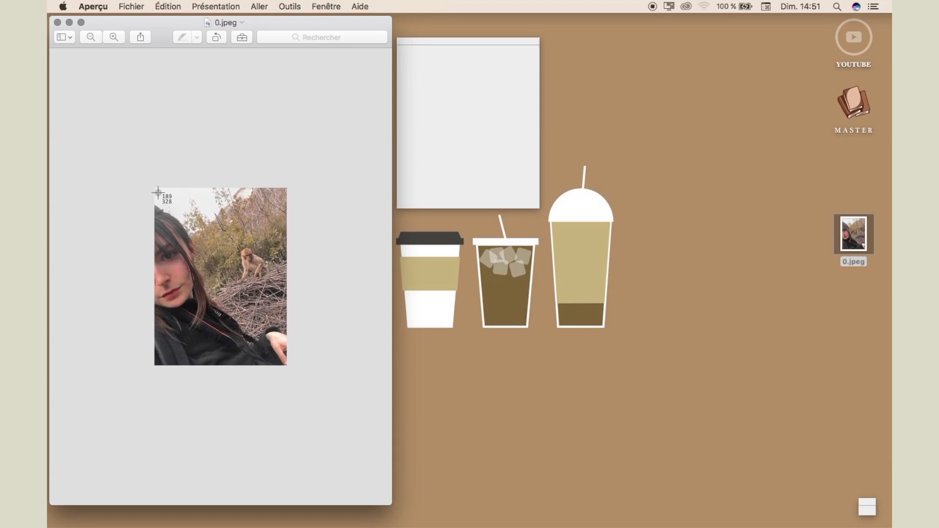
left_click_drag(156, 188, 286, 365)
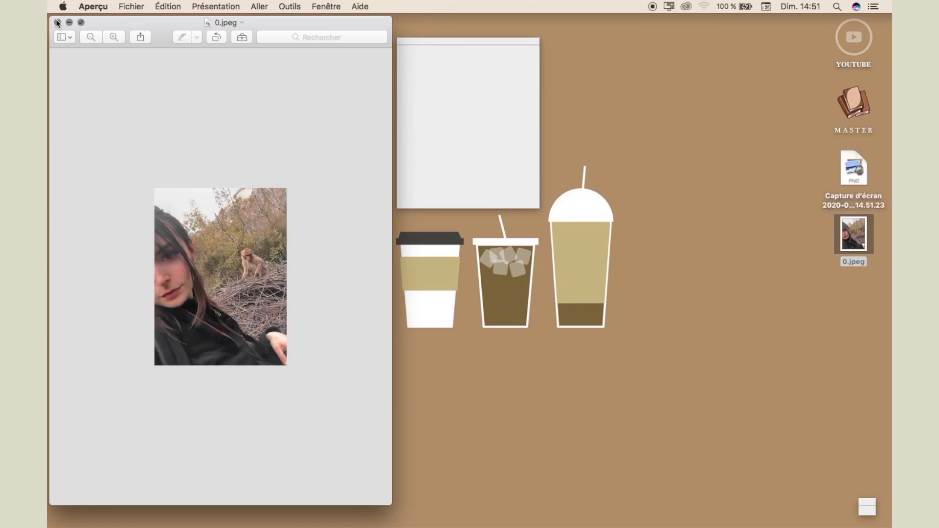
left_click(57, 23)
Step: Insert the photo screenshot from the desktop into the blank note, enlarge the note to fit the photo and reposition it
left_click_drag(851, 171, 437, 153)
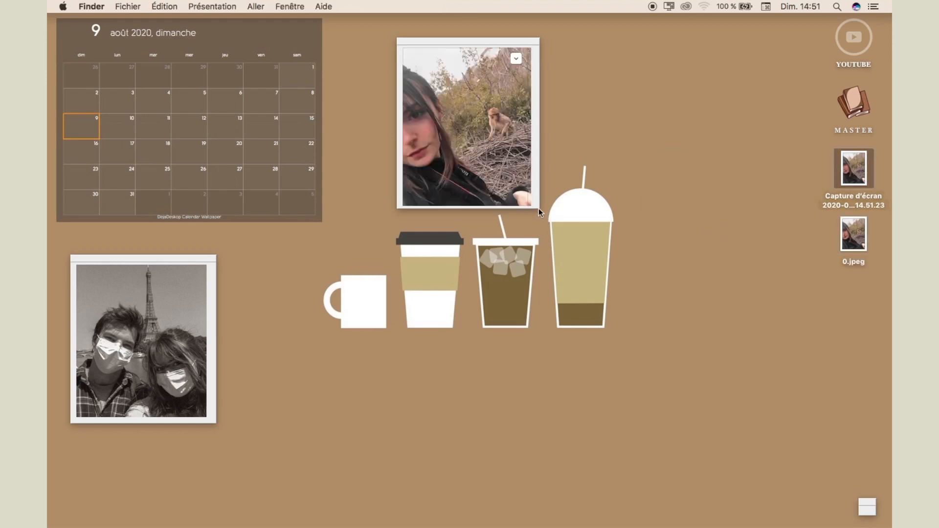
left_click_drag(539, 209, 541, 228)
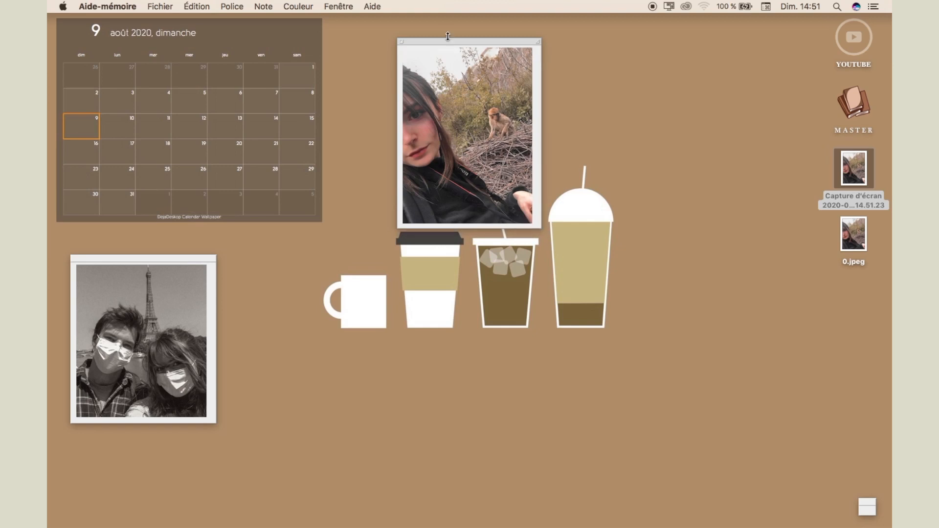
left_click_drag(449, 43, 584, 200)
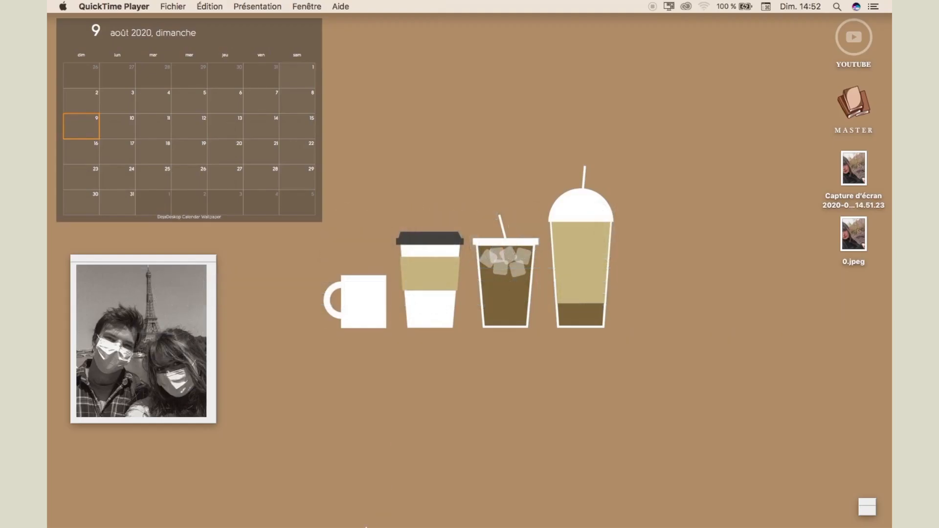
Step: Switch to System Preferences (Préférences Système) and open the Général settings
mouse_move(381, 510)
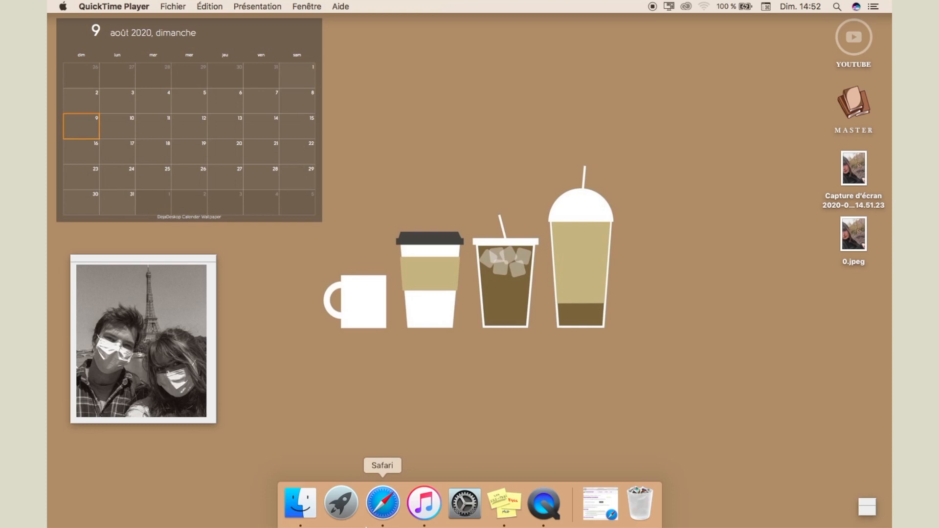
left_click(344, 511)
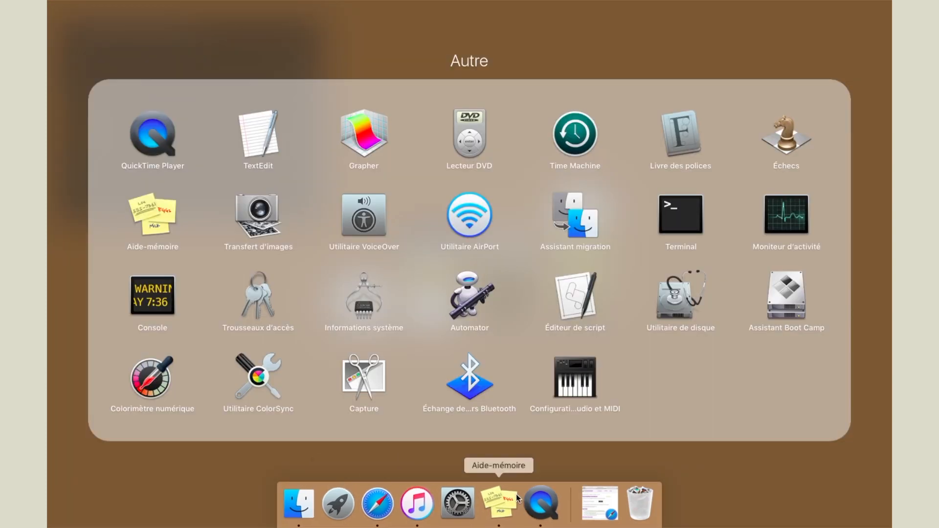
left_click(459, 471)
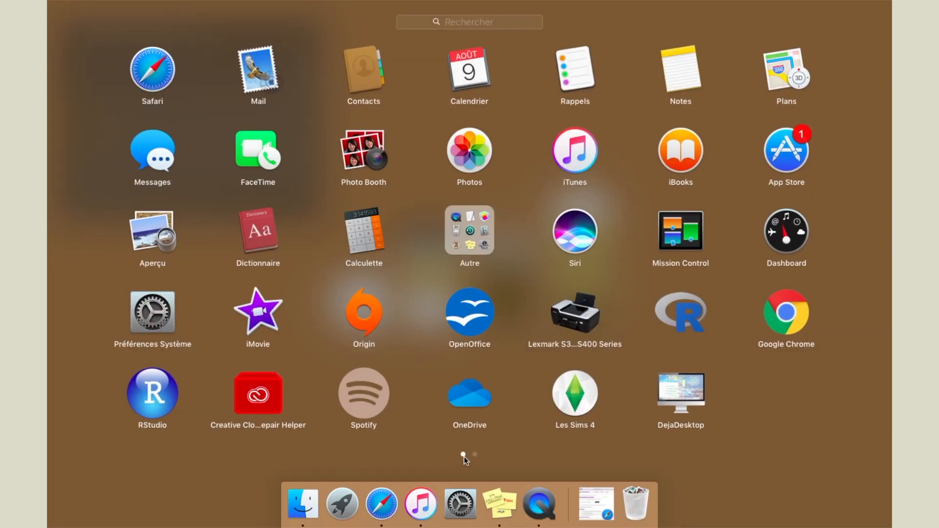
left_click(144, 328)
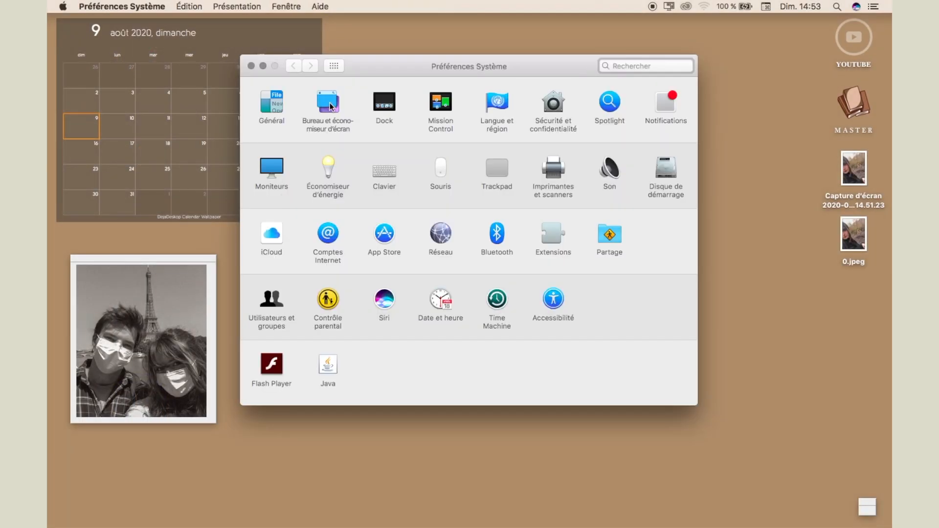
left_click(266, 112)
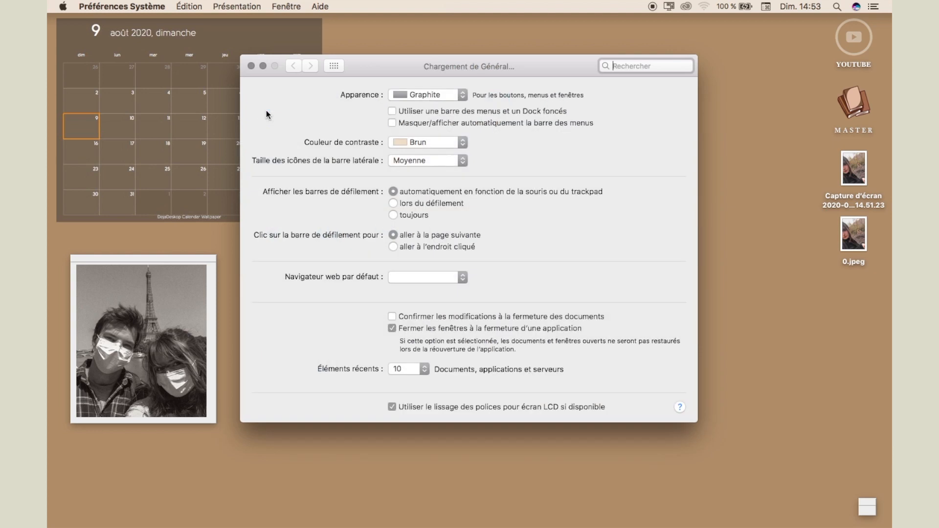
Step: Try the Bleu appearance for buttons, menus and windows, ending on Graphite
left_click(442, 95)
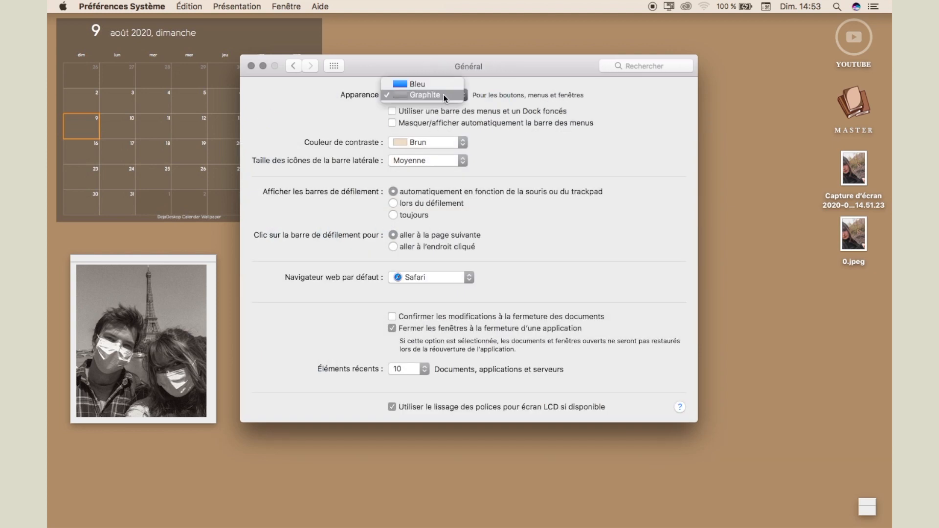
left_click(436, 87)
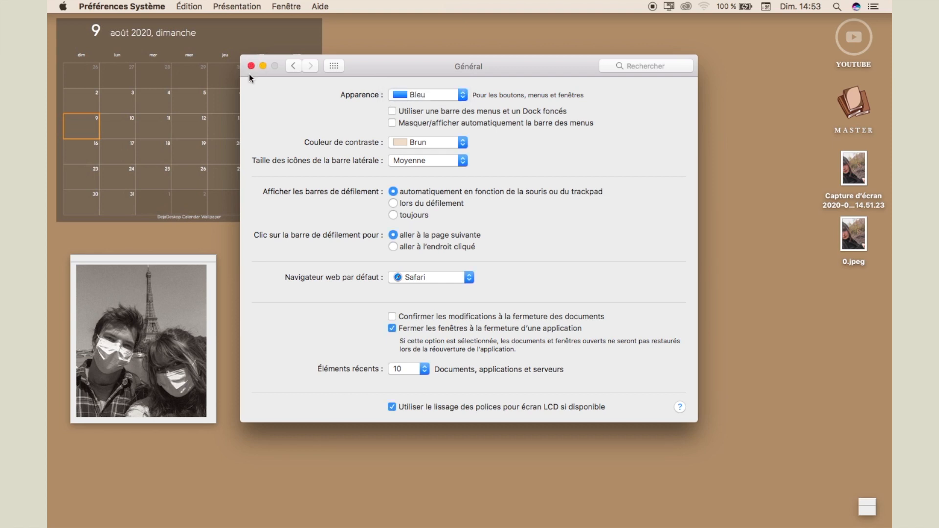
left_click(440, 96)
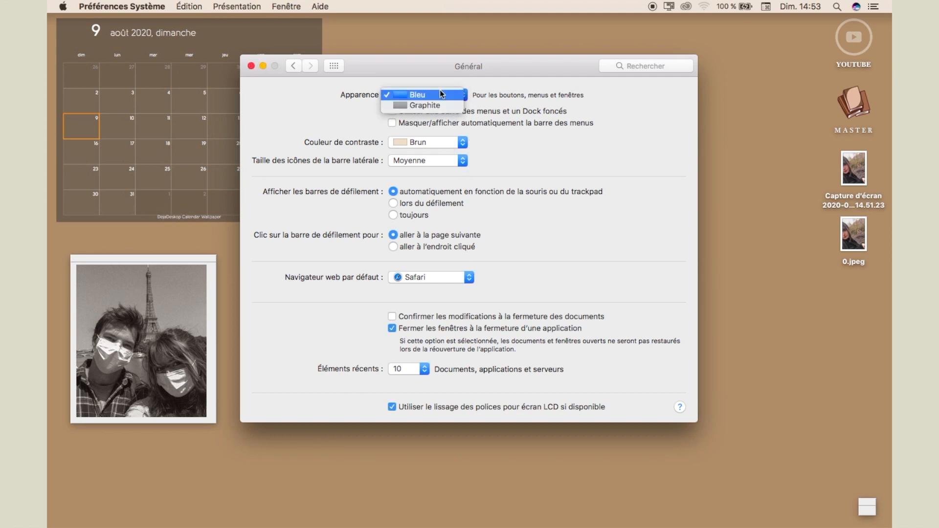
left_click(415, 108)
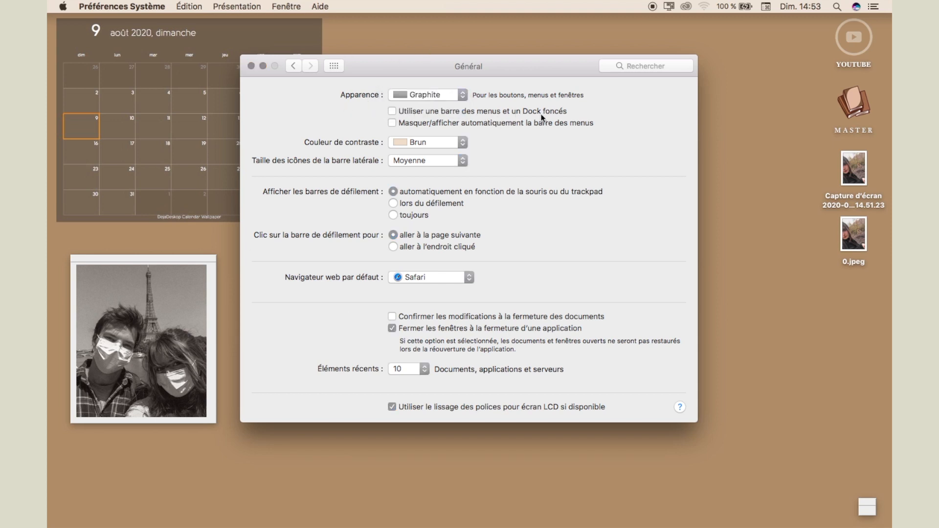
Step: Try the dark menu bar and Dock and the automatic menu bar hiding, turning each option back off
left_click(393, 112)
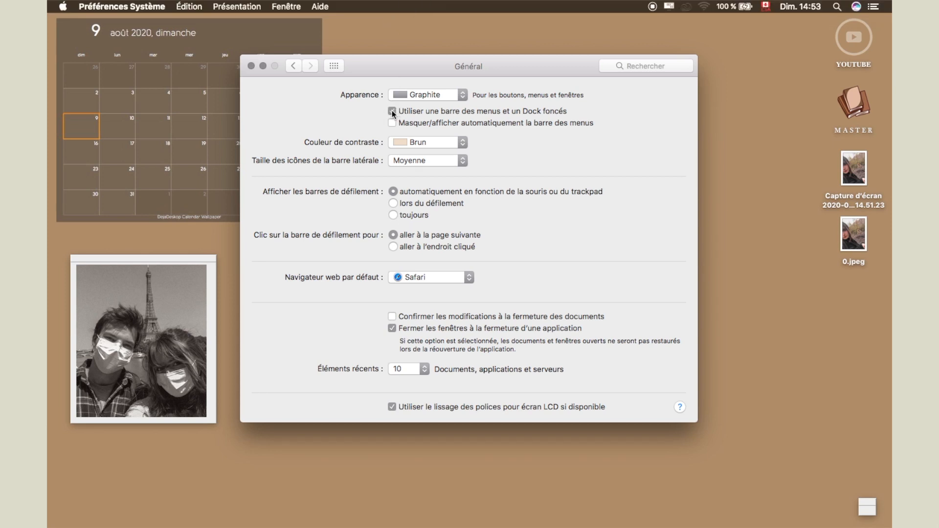
left_click(392, 112)
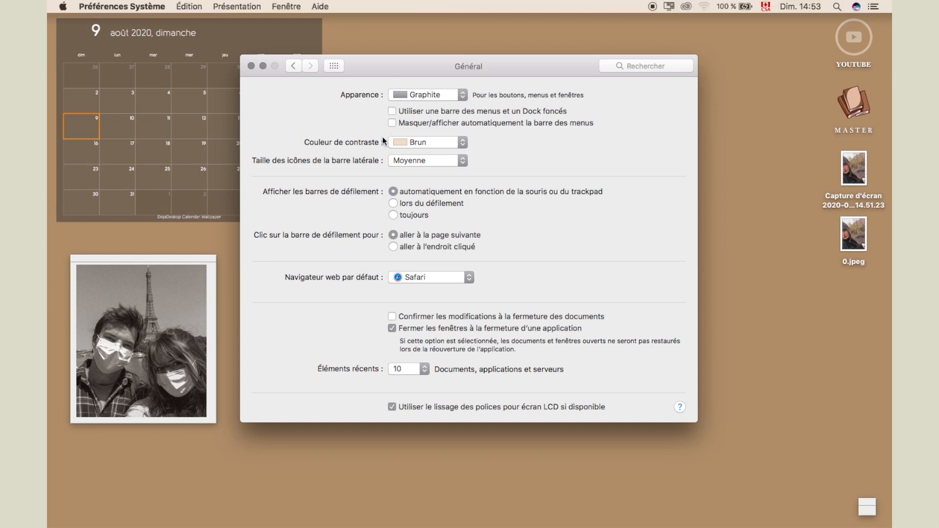
left_click(391, 124)
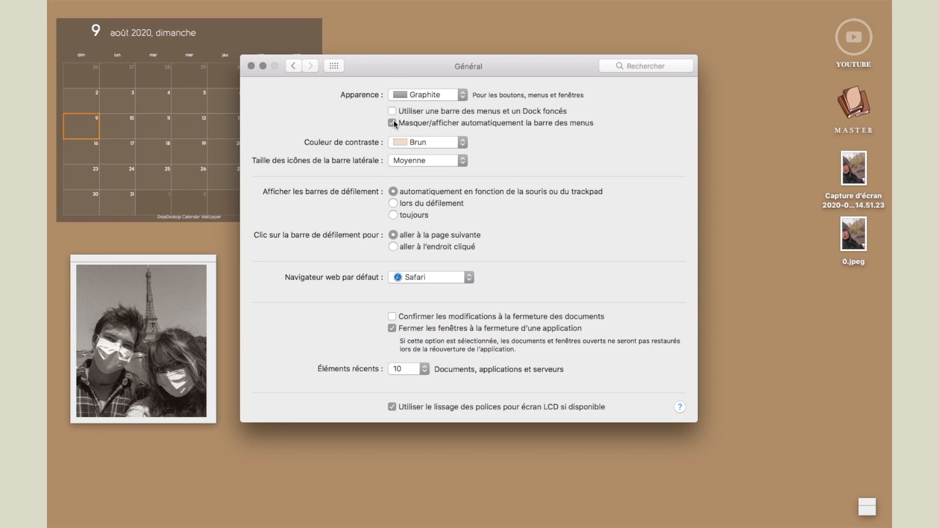
left_click(392, 123)
Step: Try Rose as the highlight colour, check it on the MASTER folder and return the colour to Brun
left_click(427, 142)
left_click(422, 130)
left_click(863, 131)
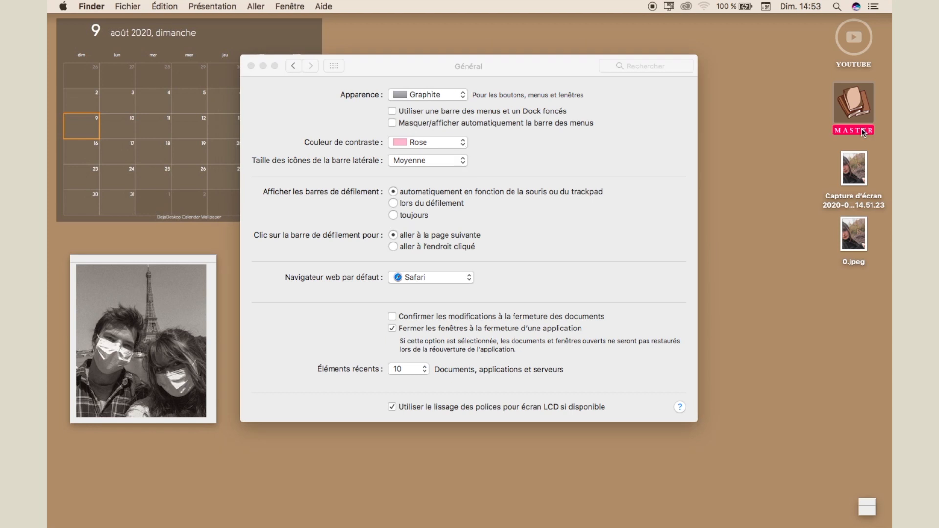
left_click(465, 143)
left_click(440, 145)
left_click(439, 142)
left_click(432, 152)
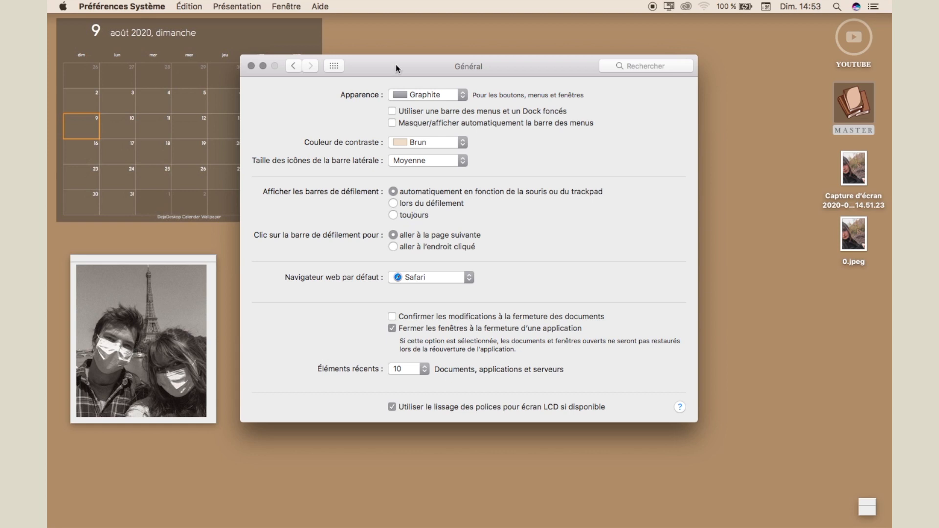
Step: Go to the Dock settings and toggle automatic hiding of the Dock, leaving it off
left_click(292, 66)
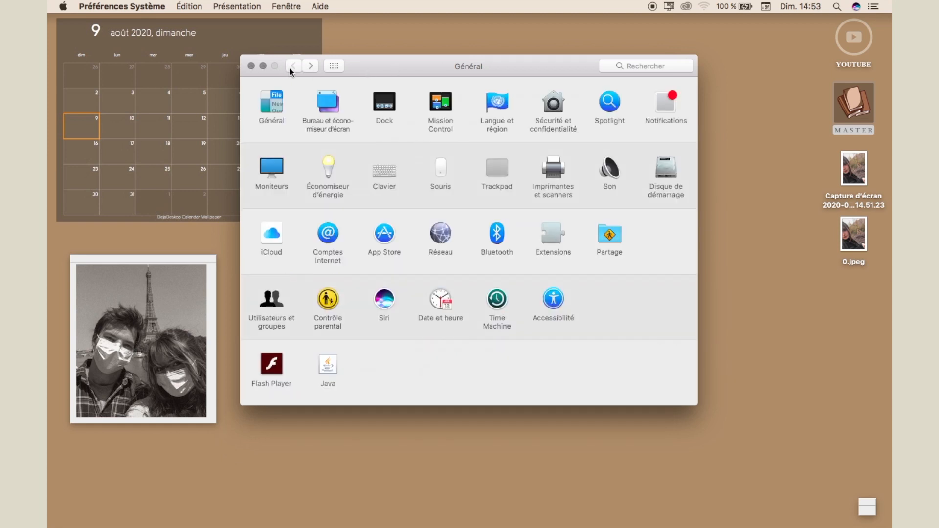
left_click(383, 100)
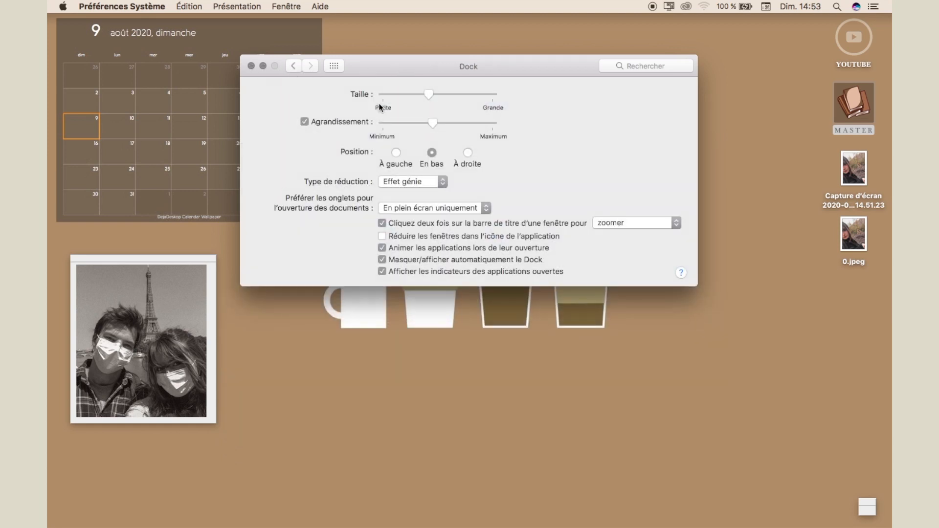
mouse_move(454, 524)
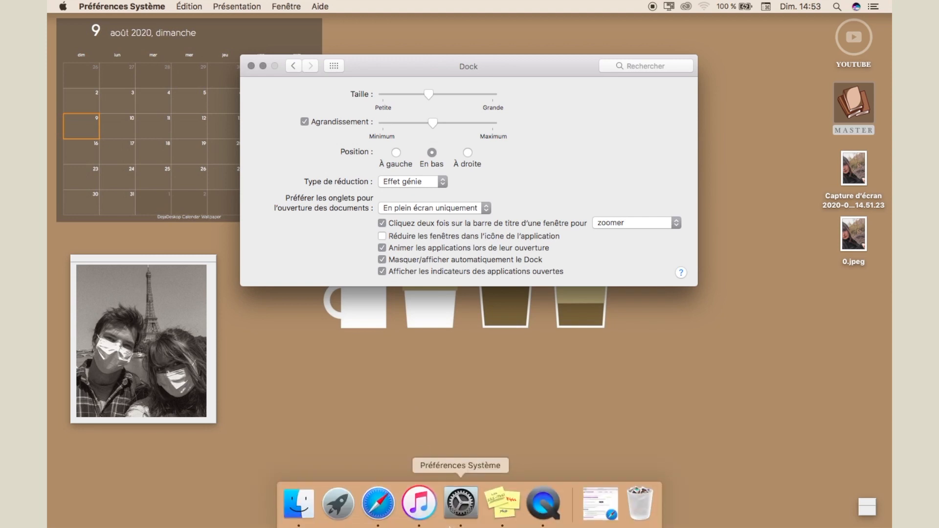
left_click(383, 260)
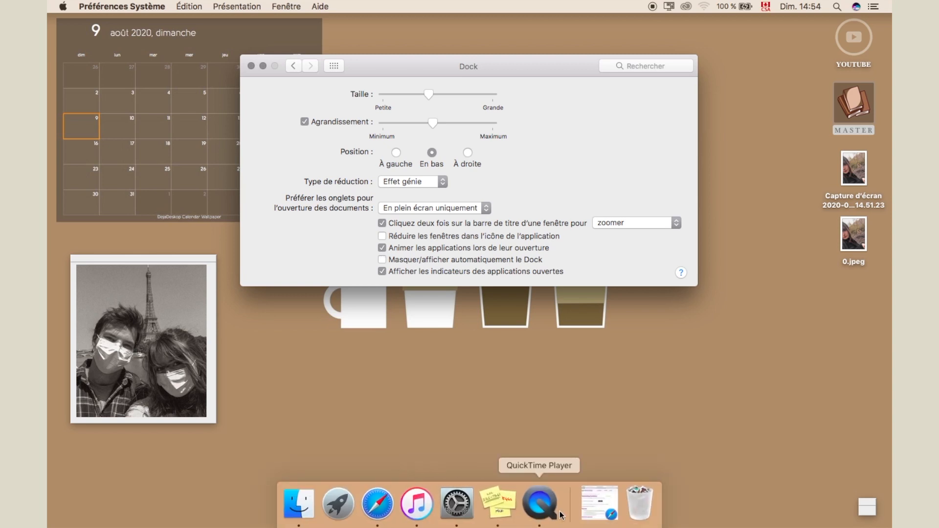
left_click(382, 260)
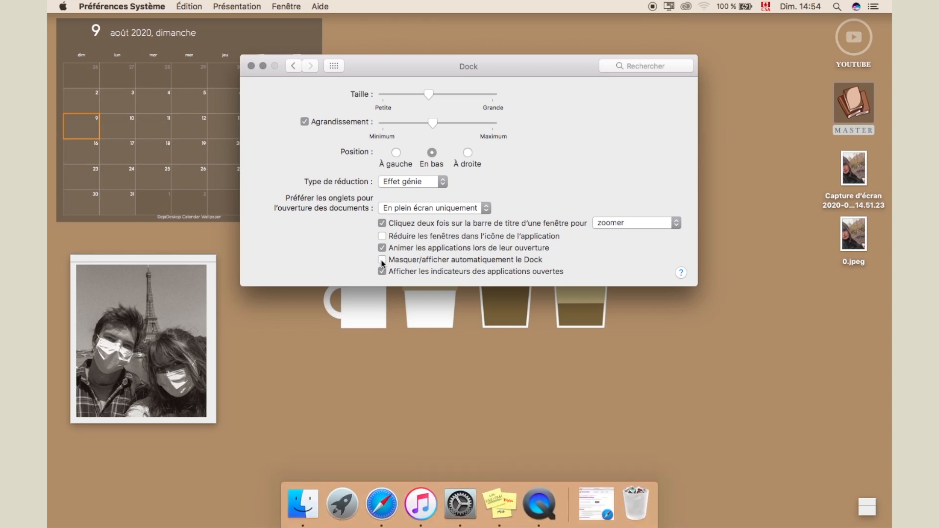
left_click(382, 260)
Step: Try the Dock size and the maximum magnification, ending with the magnification at about the middle of its range
left_click_drag(430, 96, 462, 126)
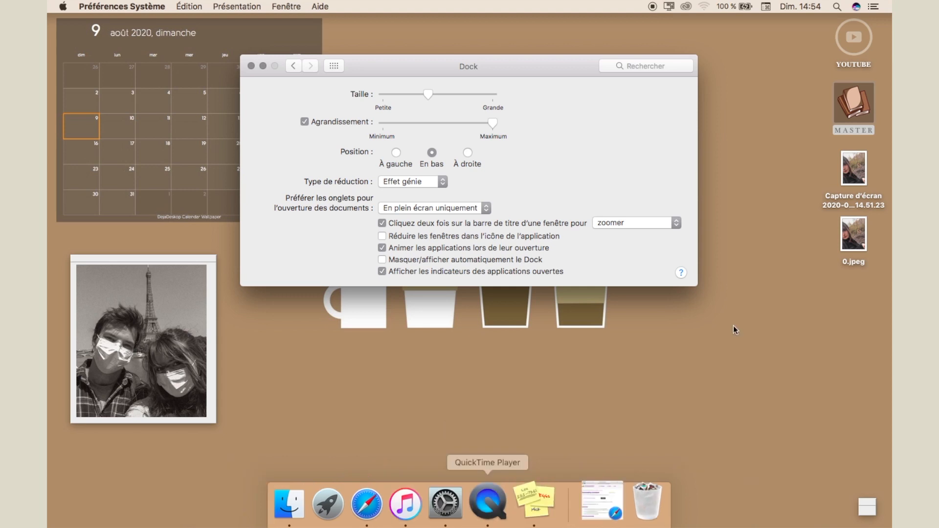
left_click_drag(493, 122, 428, 123)
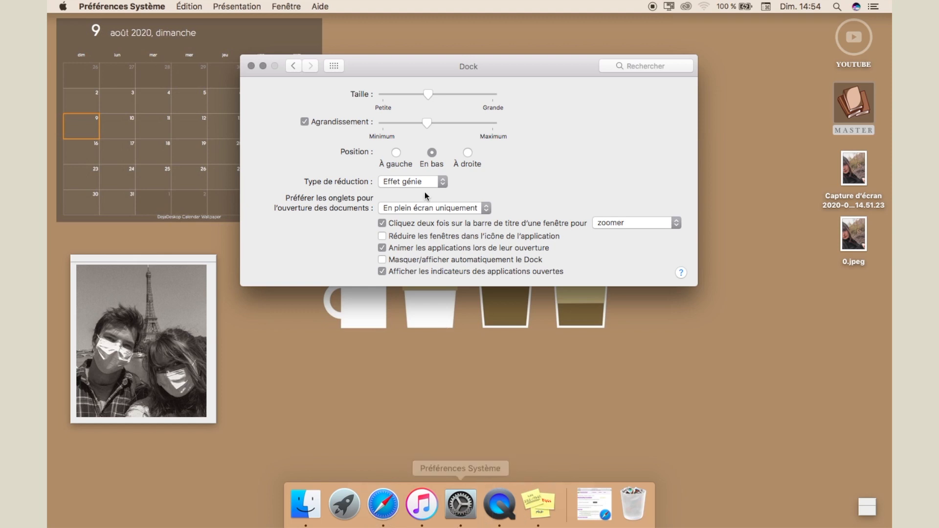
left_click_drag(427, 123, 437, 123)
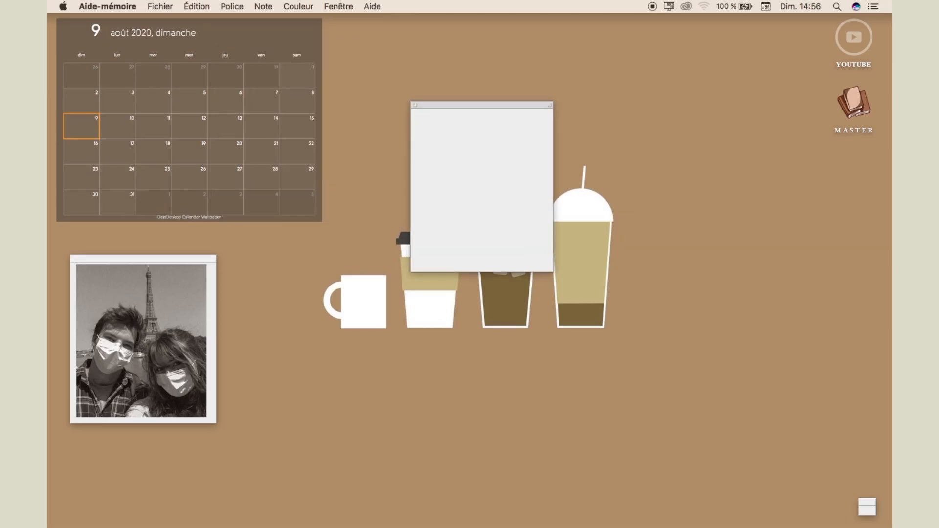
Step: Write "TO DO LIST" in the blank sticky note, select the text and show the font settings
type("TO DO LIST")
left_click_drag(458, 113, 404, 111)
left_click(232, 6)
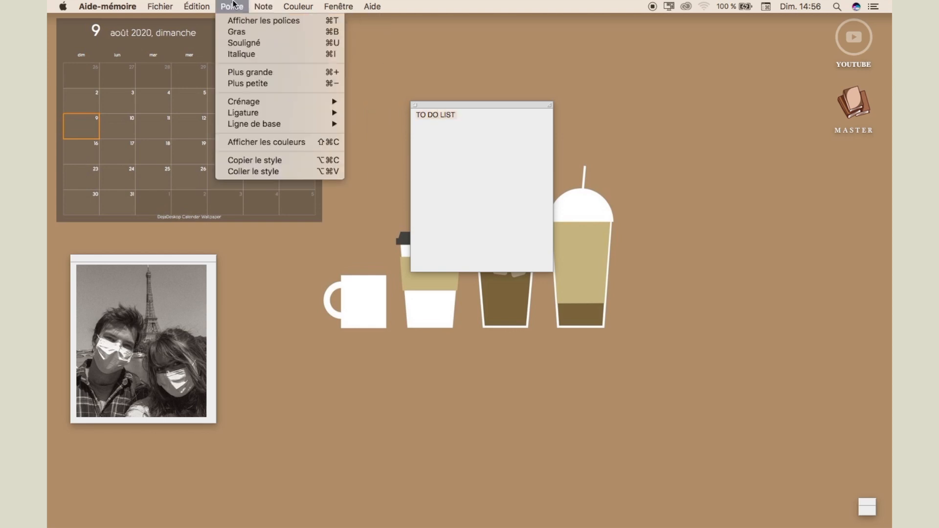
left_click(243, 22)
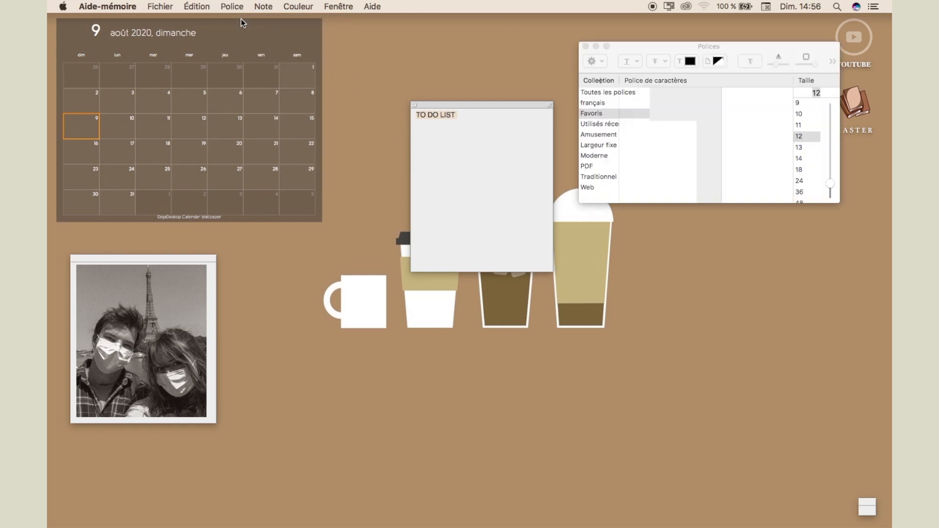
Step: Try the Gurmukhi MN font at size 18 on the TO DO LIST title
left_click(582, 134)
left_click_drag(699, 67, 292, 74)
left_click(218, 103)
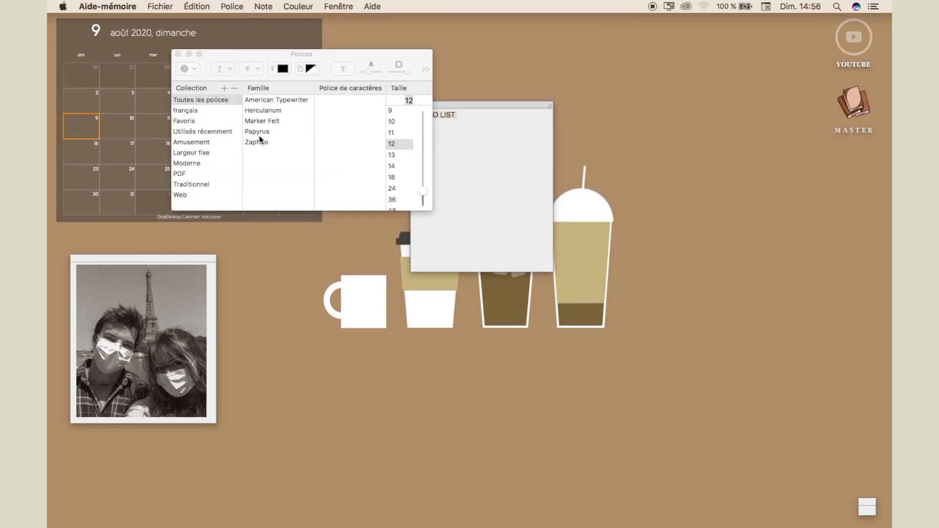
left_click(266, 152)
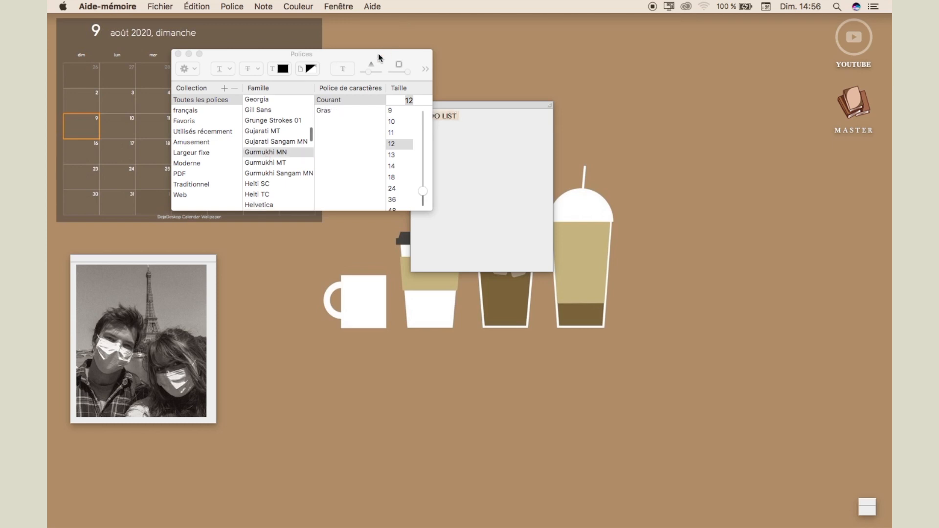
left_click_drag(378, 54, 342, 54)
left_click(362, 178)
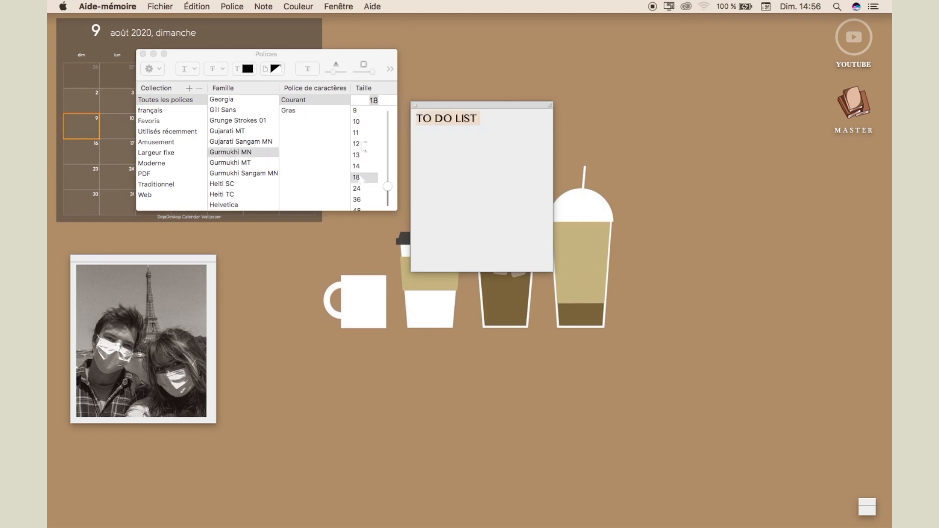
Step: Try Gurmukhi Sangam MN and the favourite fonts Amanise and modernline on the title, setting modernline to size 18
left_click(235, 131)
left_click(239, 175)
scroll(239, 177, "down", 3)
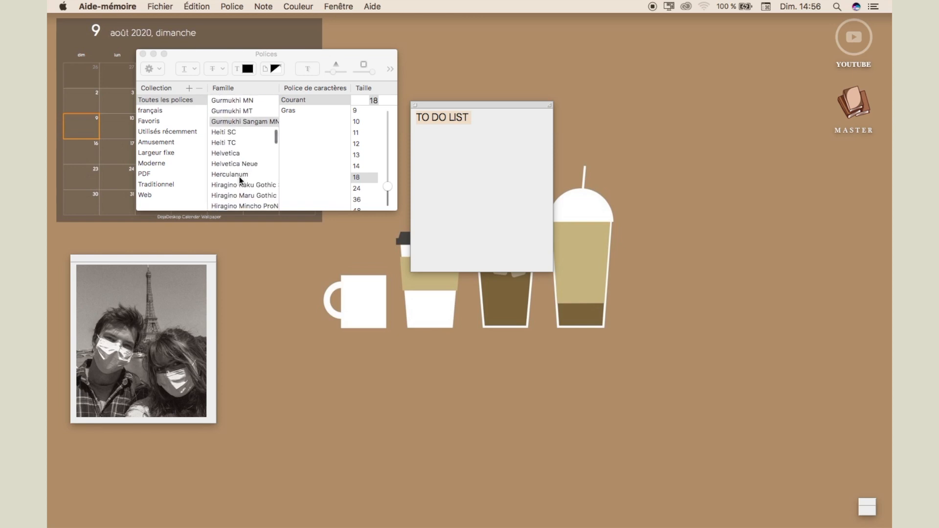
left_click(162, 118)
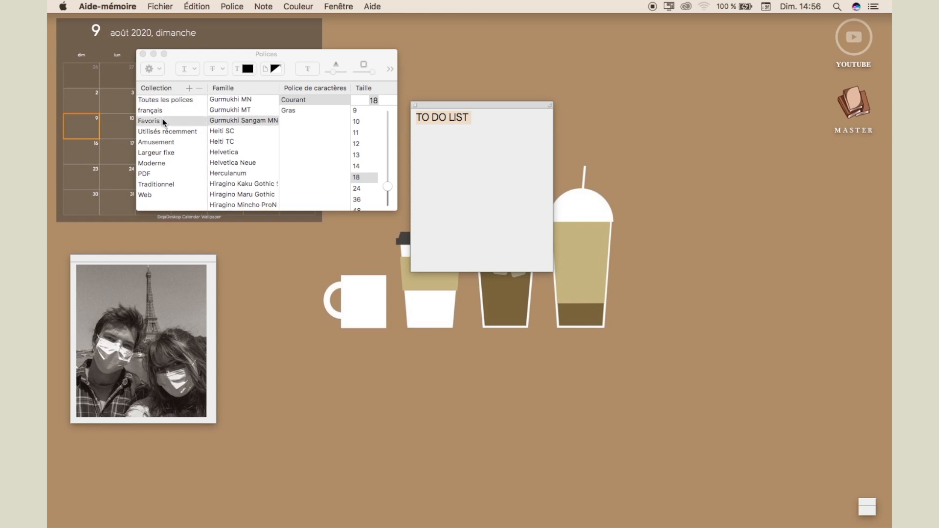
left_click(246, 99)
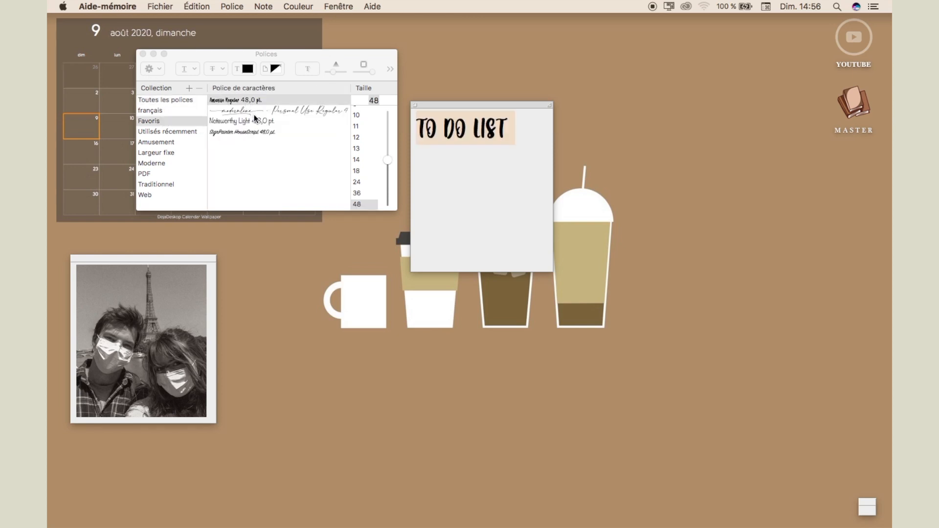
left_click(255, 114)
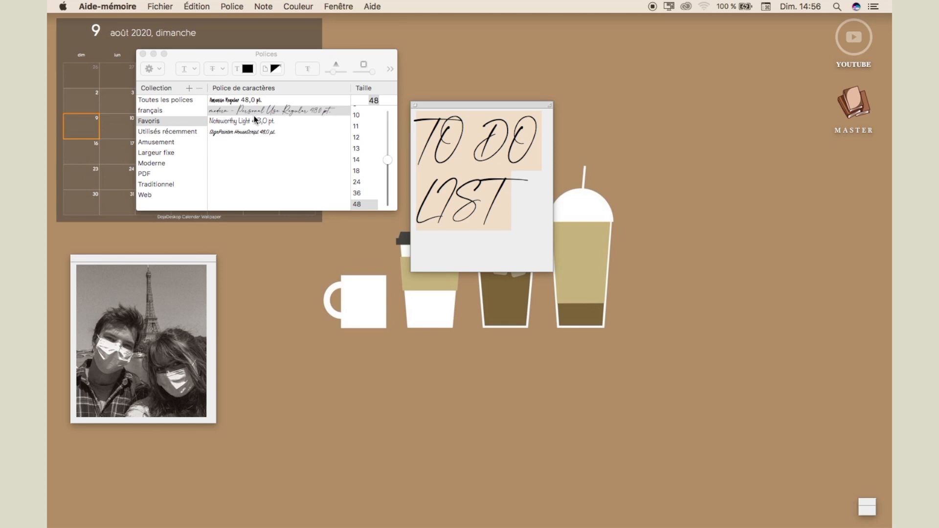
left_click(356, 171)
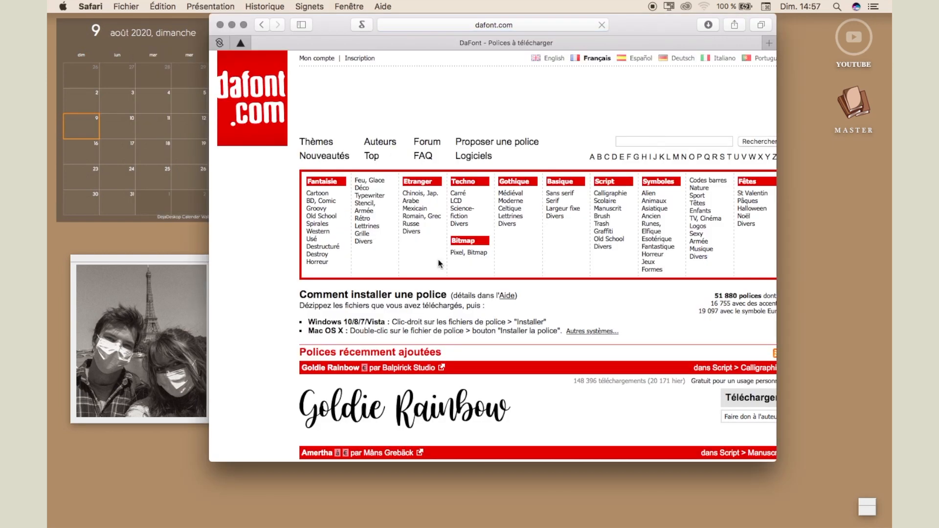
Step: Download the Sugar Caramel font from dafont.com in Safari and show the downloaded sugar_caramel folder in the Finder
scroll(439, 264, "down", 5)
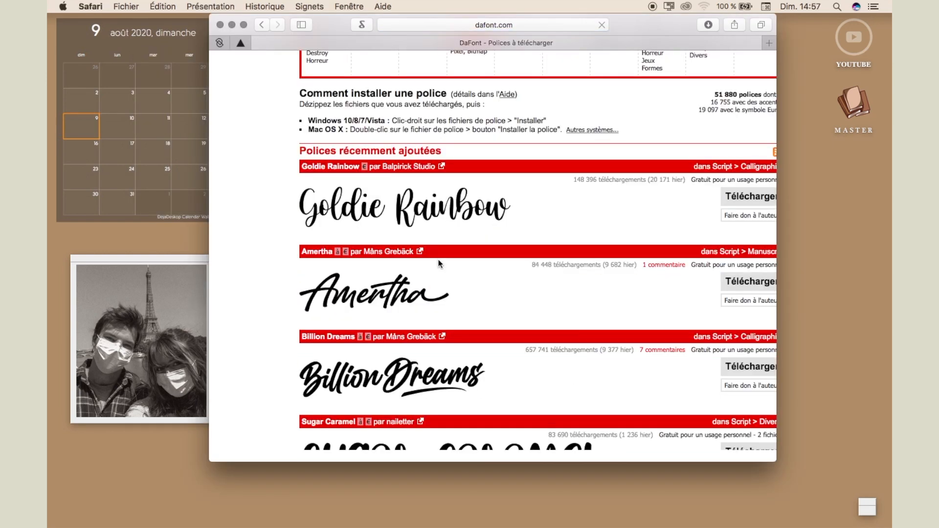
scroll(384, 321, "down", 4)
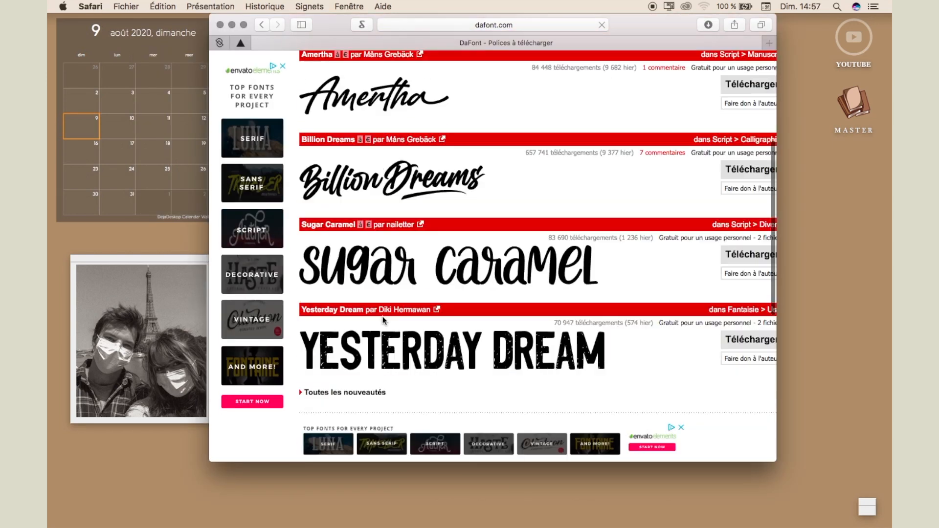
scroll(384, 319, "up", 4)
left_click(743, 394)
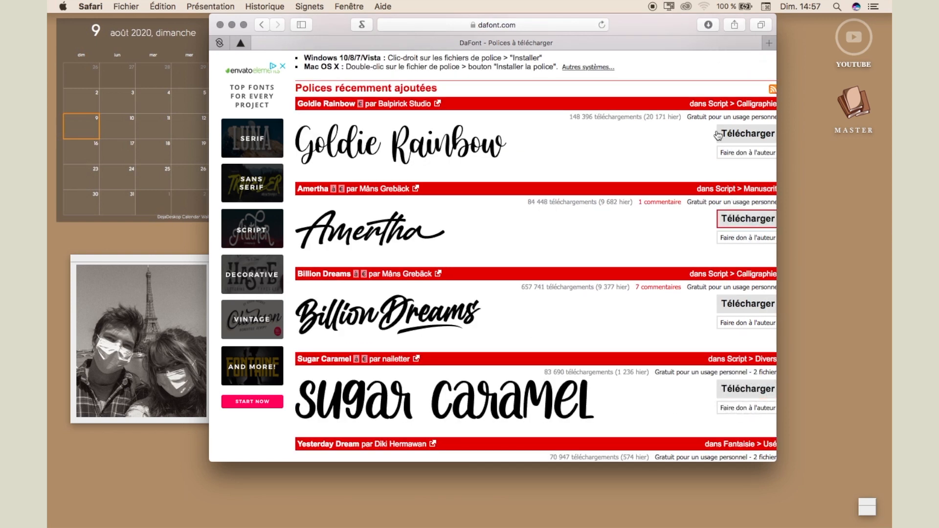
left_click(708, 25)
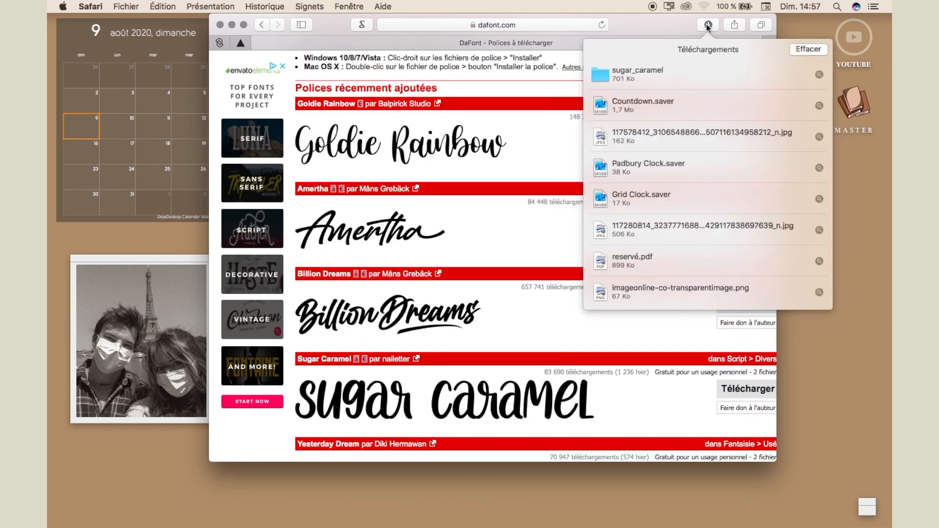
right_click(686, 70)
left_click(699, 87)
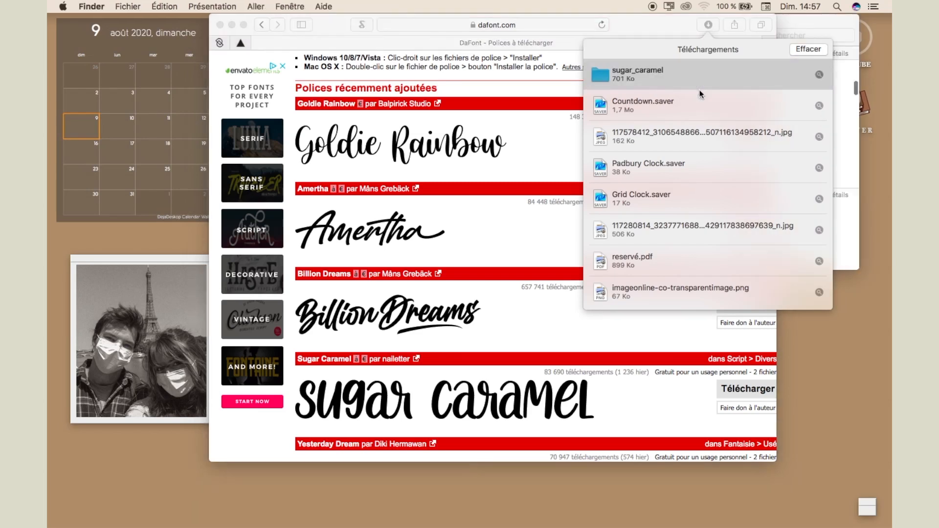
Step: Open Livre des polices, add the font from the downloaded sugar_caramel folder and select it in the user fonts
left_click(374, 504)
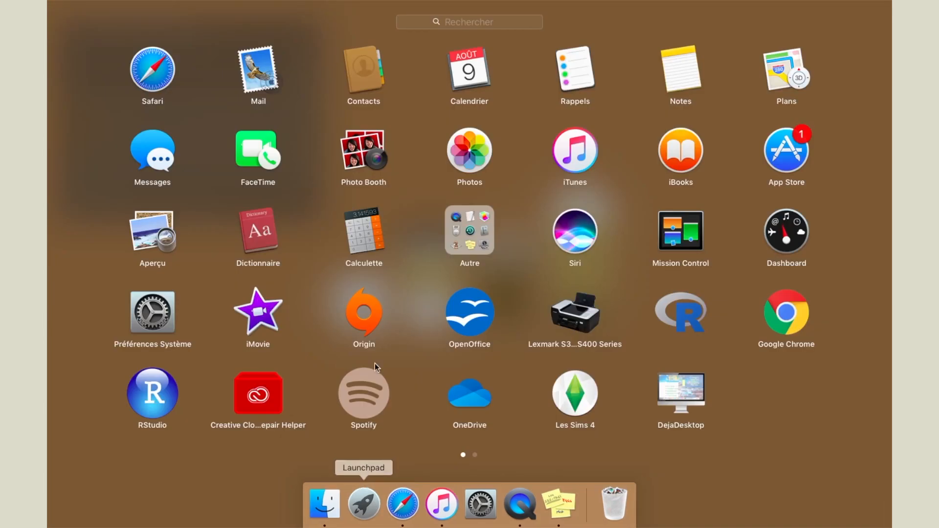
left_click(468, 243)
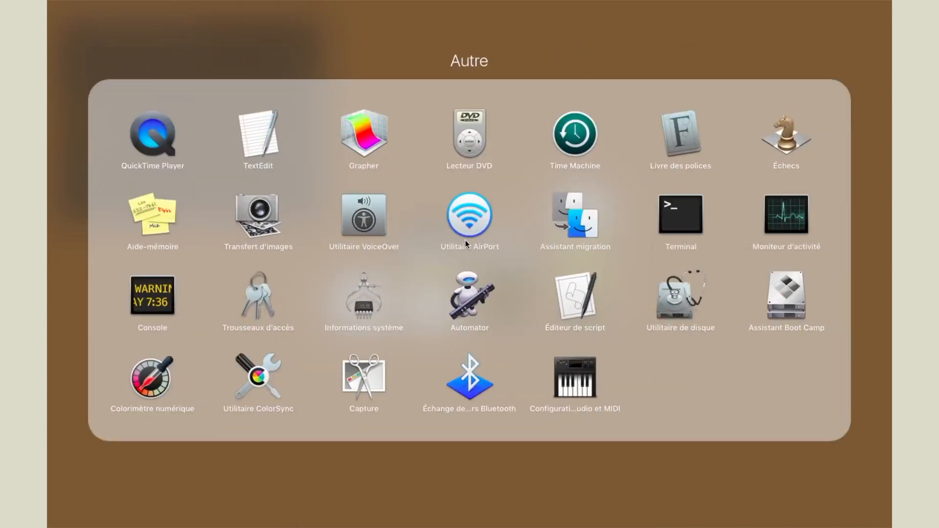
left_click(677, 143)
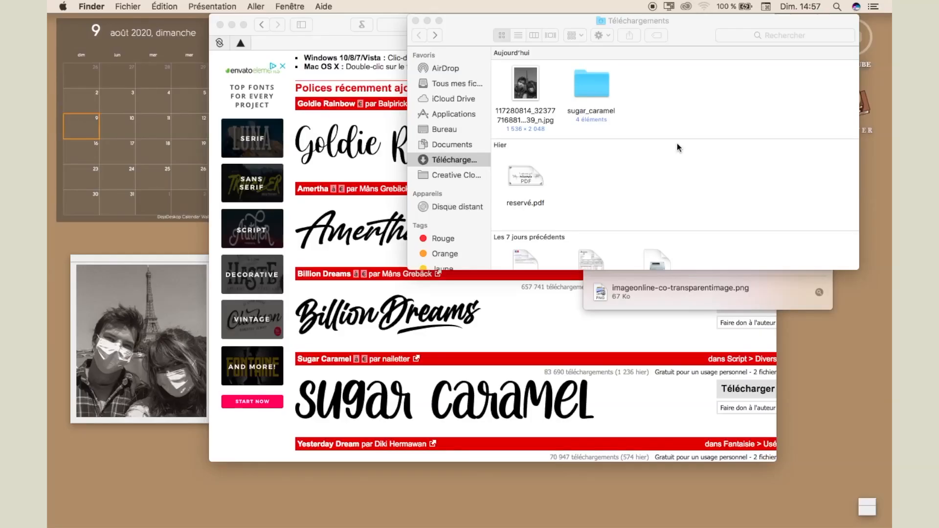
left_click(208, 90)
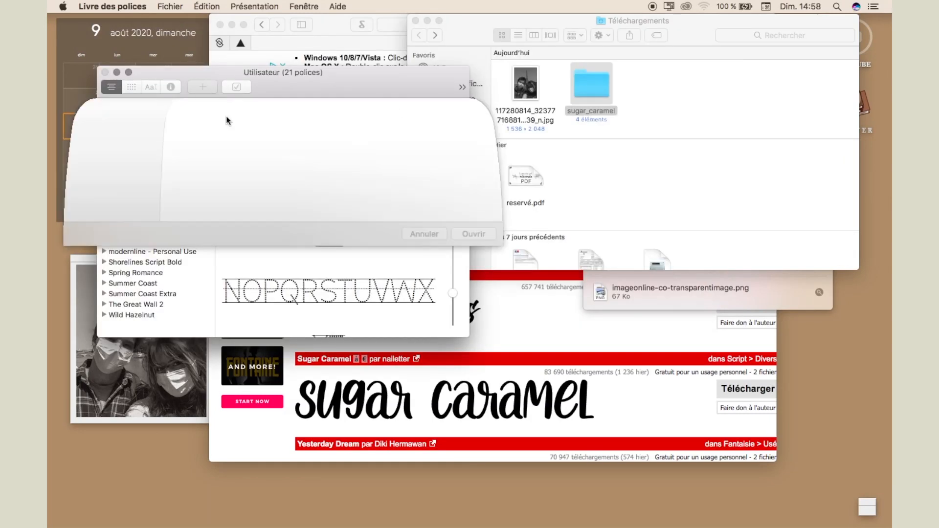
left_click_drag(591, 84, 324, 187)
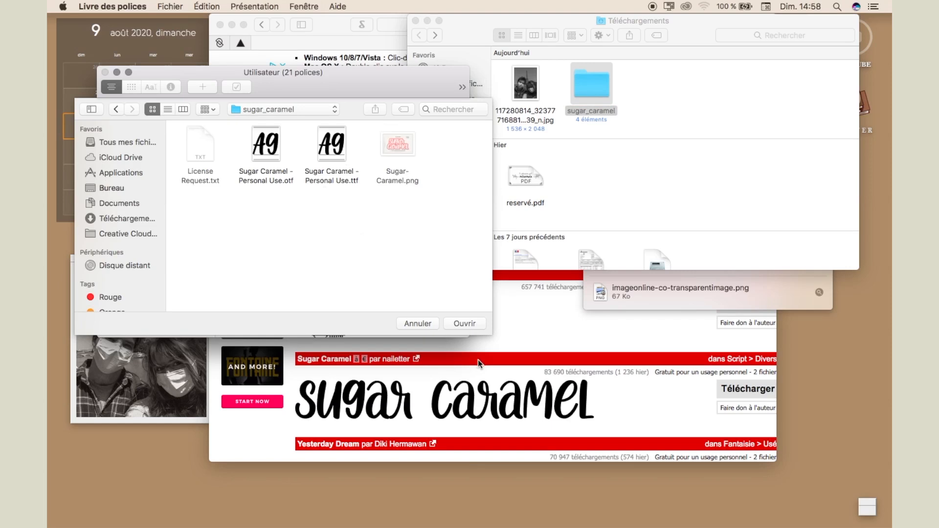
left_click(463, 324)
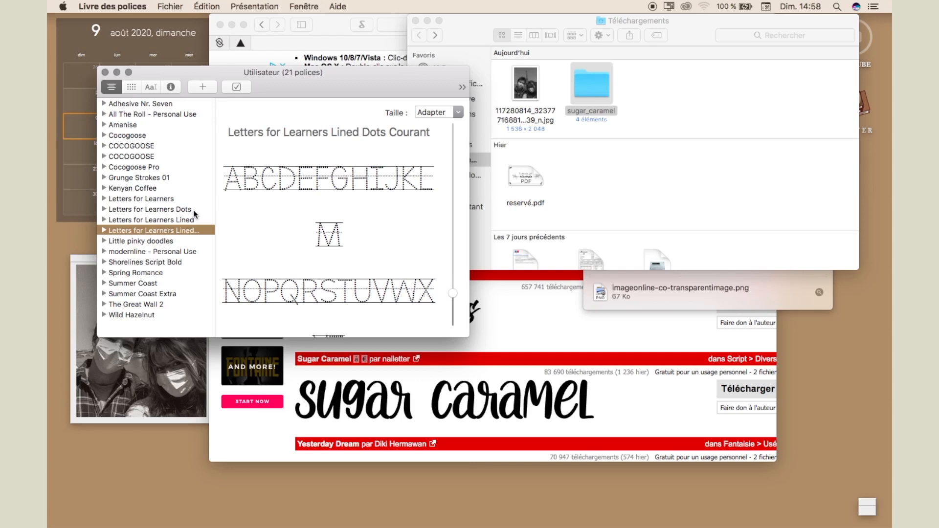
left_click(165, 283)
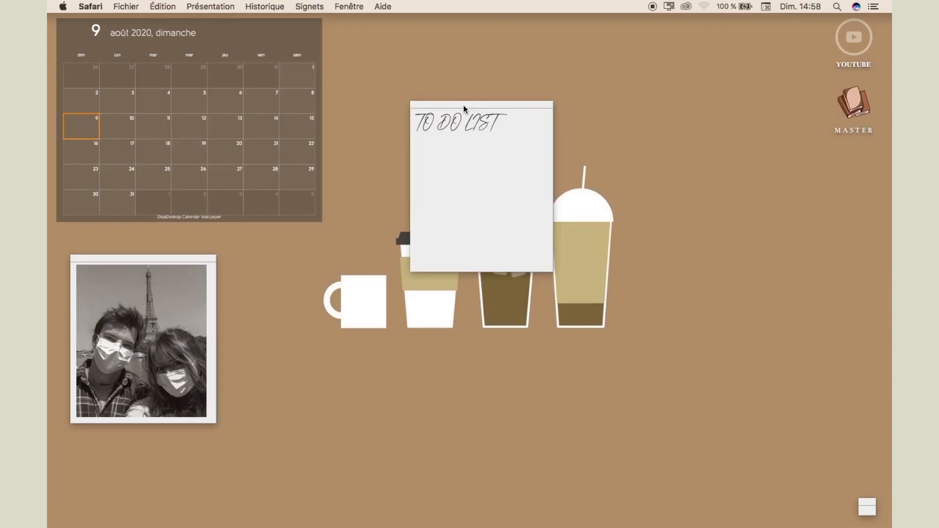
Step: Back in Aide-mémoire, set the TO DO LIST title in the Sugar Caramel - Personal Use font at size 36
left_click(463, 104)
left_click_drag(499, 123, 467, 118)
key("super+a")
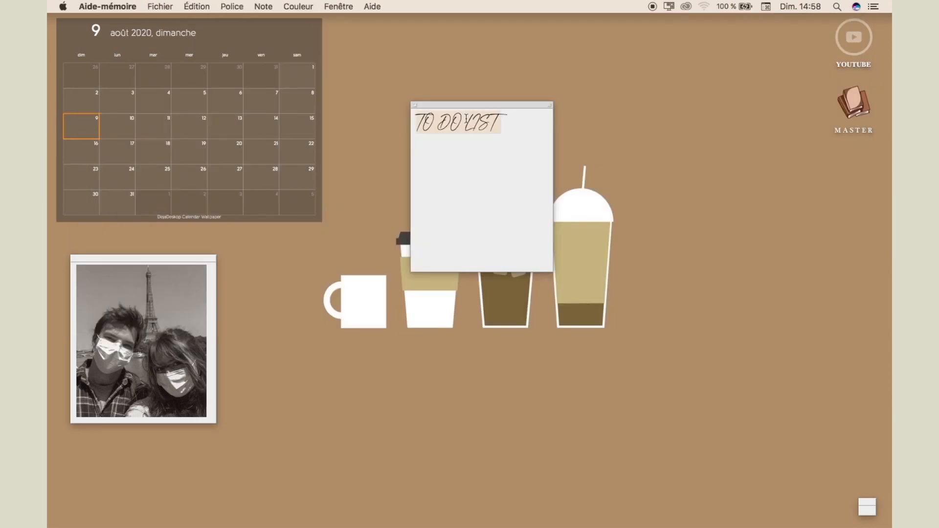
left_click(295, 6)
left_click(235, 20)
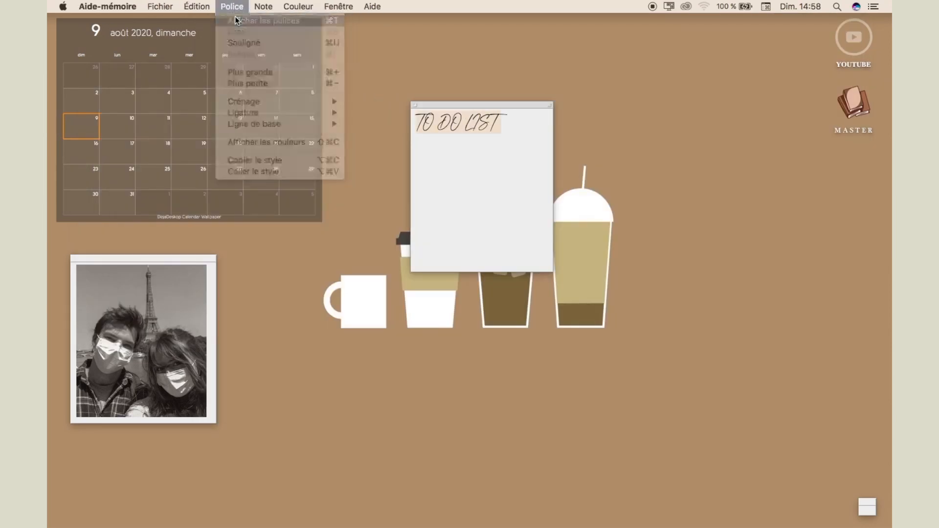
left_click(160, 100)
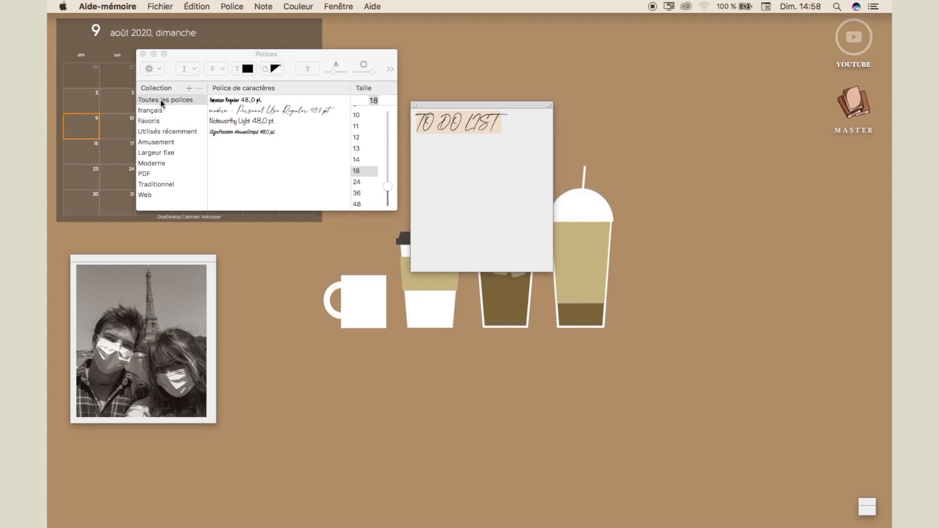
scroll(230, 153, "down", 15)
scroll(230, 154, "up", 15)
scroll(230, 153, "down", 2)
left_click(227, 132)
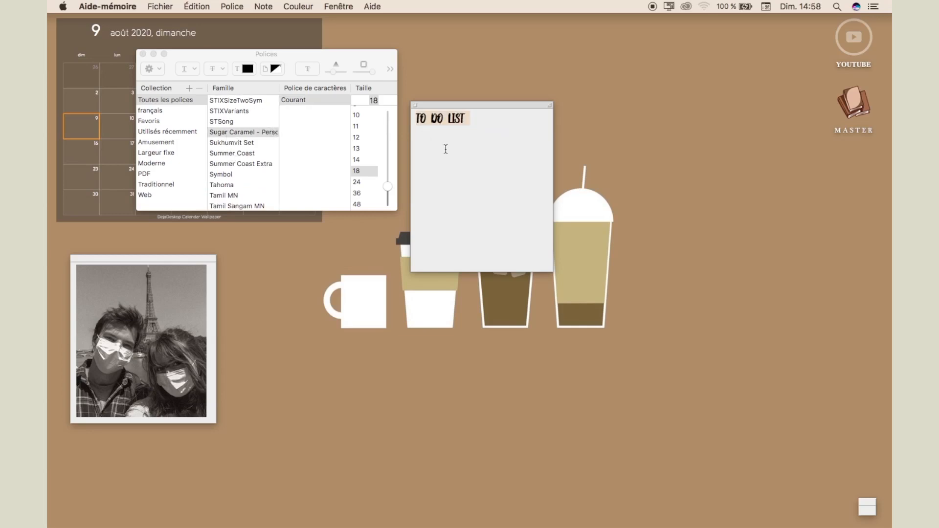
left_click(360, 182)
left_click(360, 193)
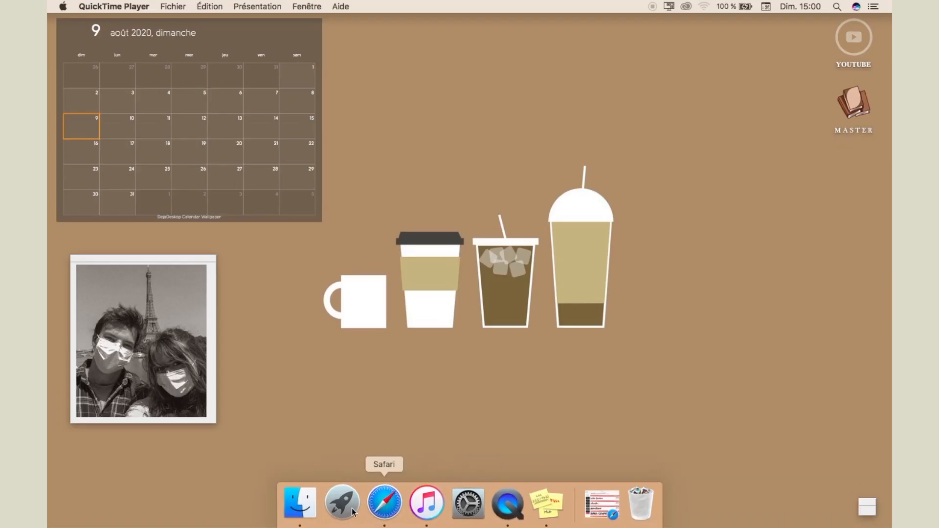
Step: Open Utilisateurs et groupes in Préférences Système, and import the portrait photo from the desktop into the Fond d'écran album in Photos
left_click(449, 511)
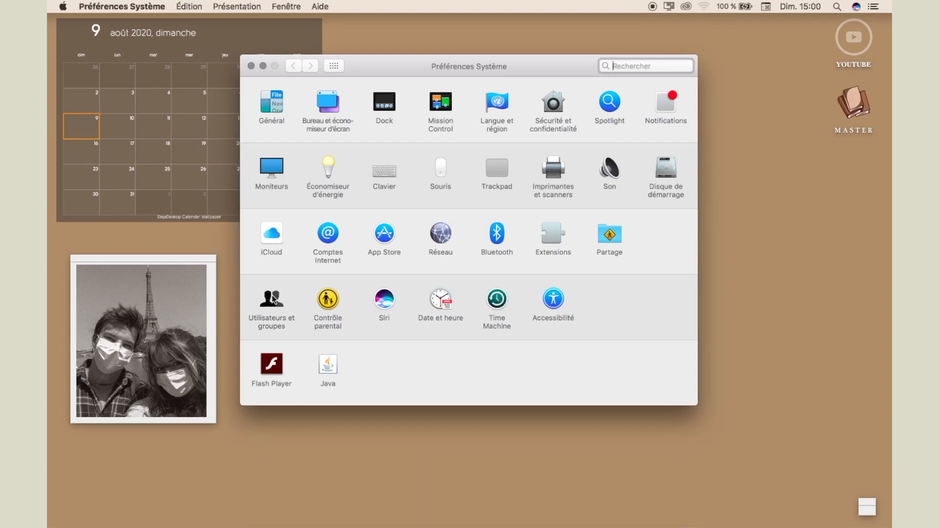
left_click(289, 325)
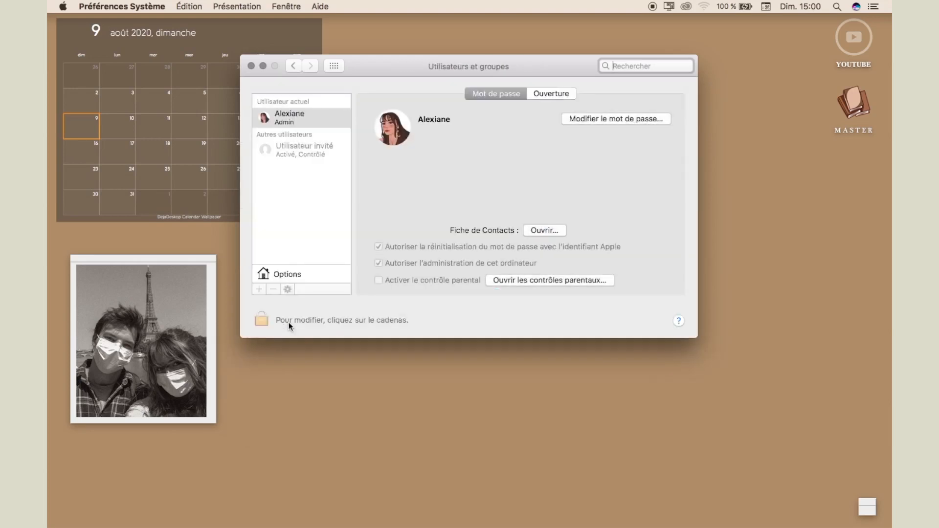
key("F4")
key("Escape")
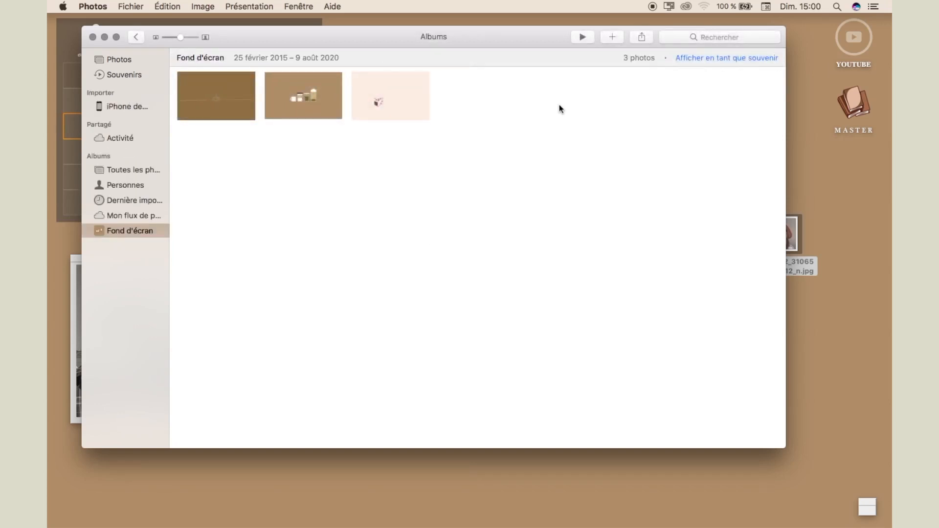
left_click_drag(786, 96, 560, 93)
left_click_drag(782, 233, 376, 116)
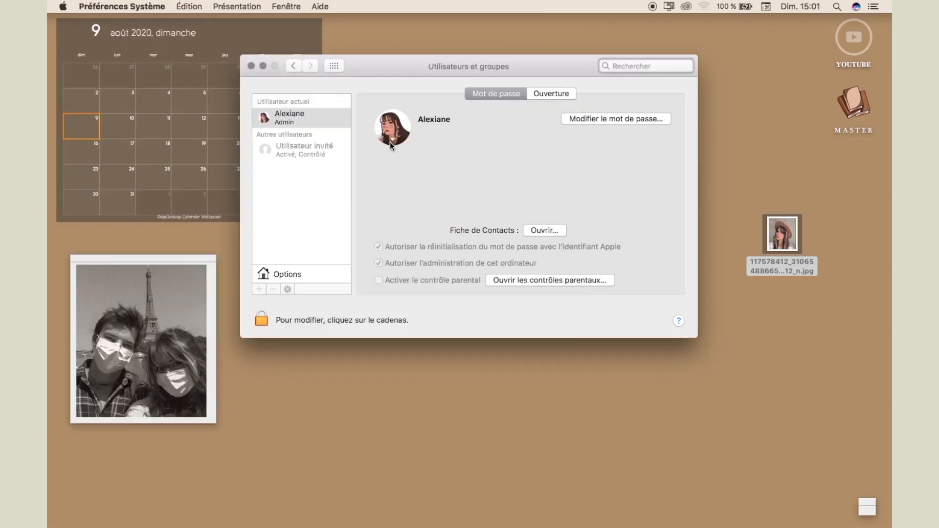
Step: Replace the account picture with the hat portrait from the Photos library, adjust its framing slightly and save it
left_click(392, 139)
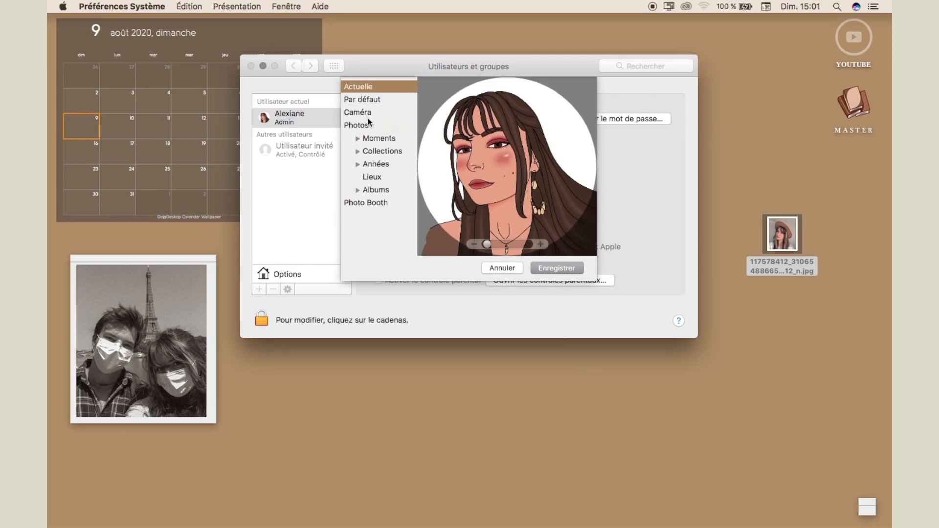
left_click(366, 125)
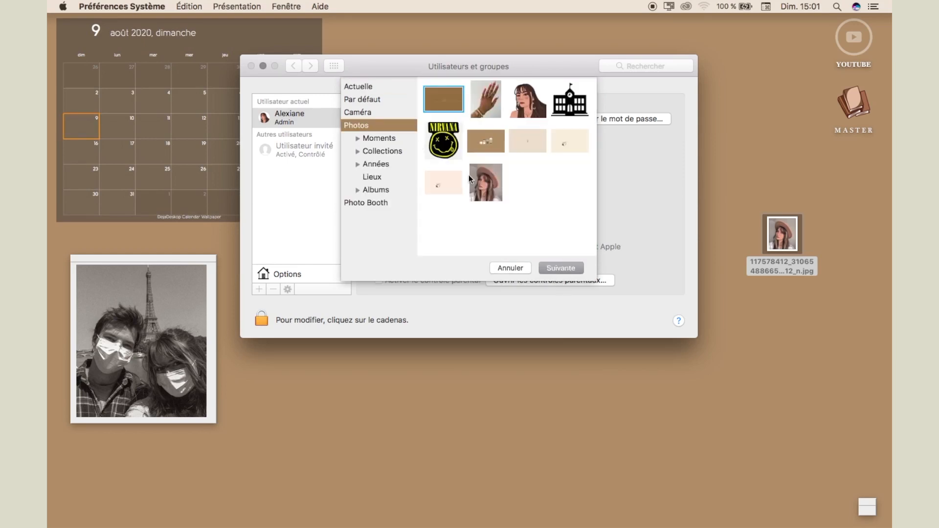
left_click(484, 185)
left_click(559, 268)
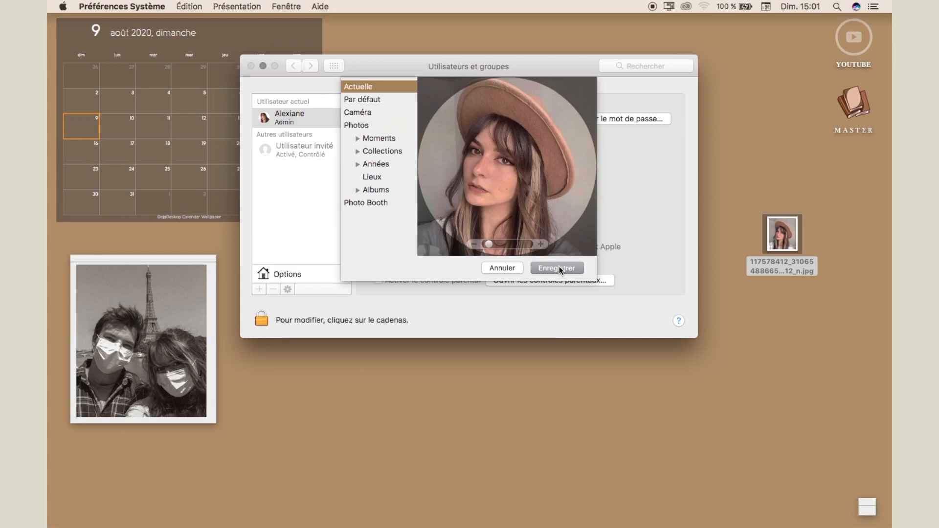
left_click_drag(517, 206, 518, 212)
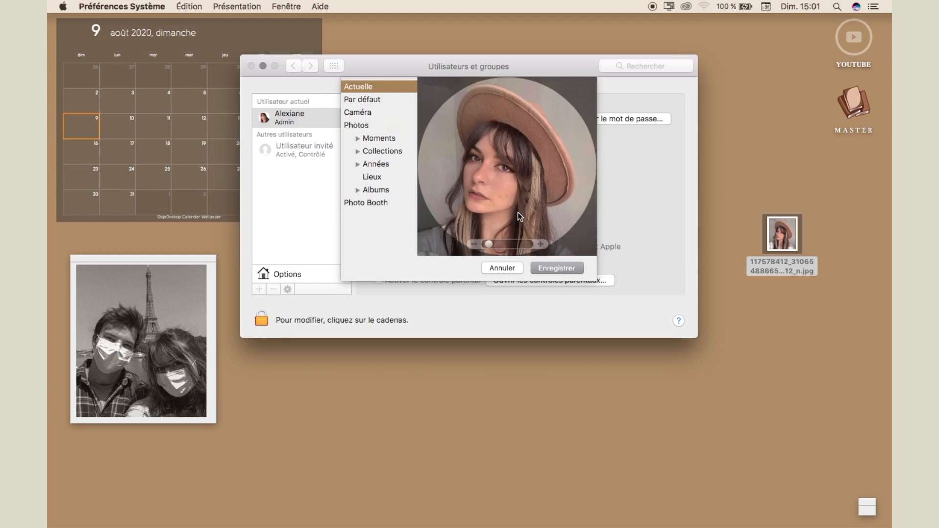
left_click(549, 268)
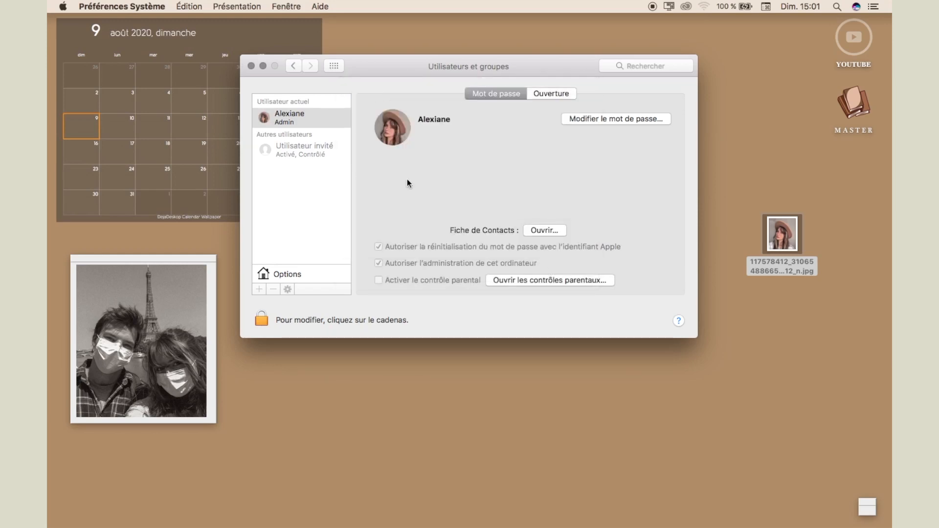